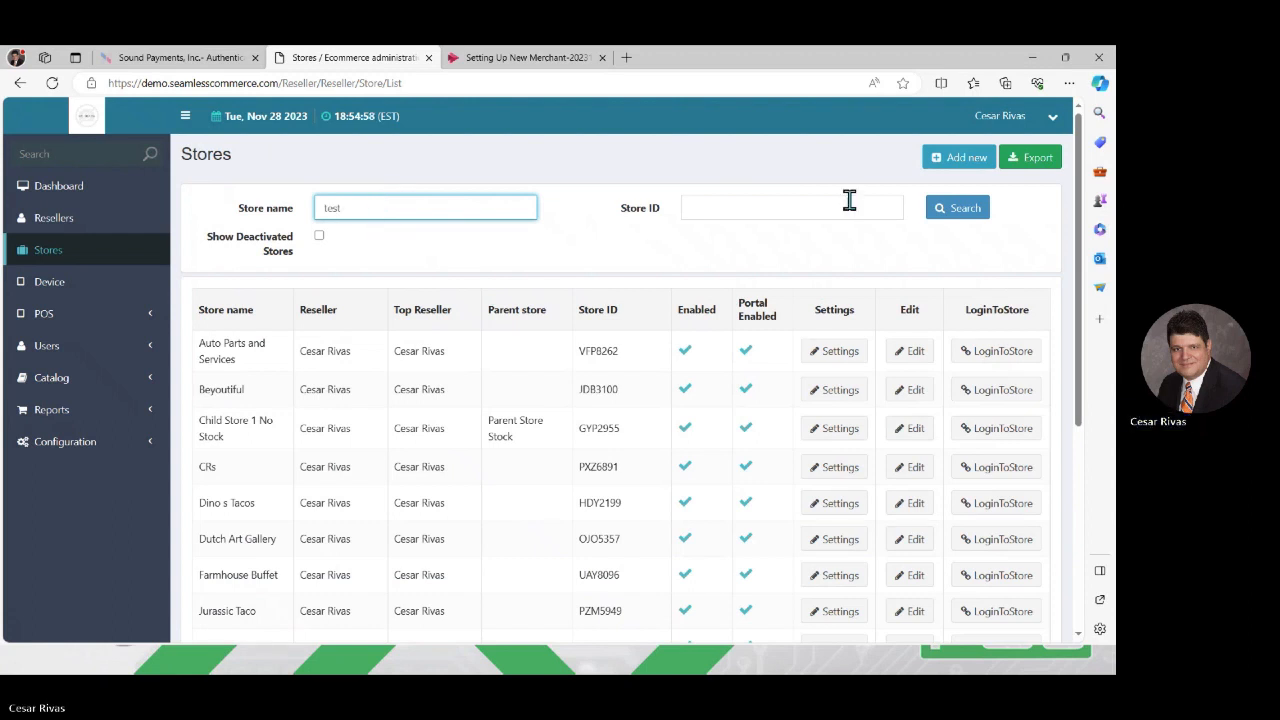
Search the stores for "test" and log in to the portal of Test Store Video
left_click(950, 212)
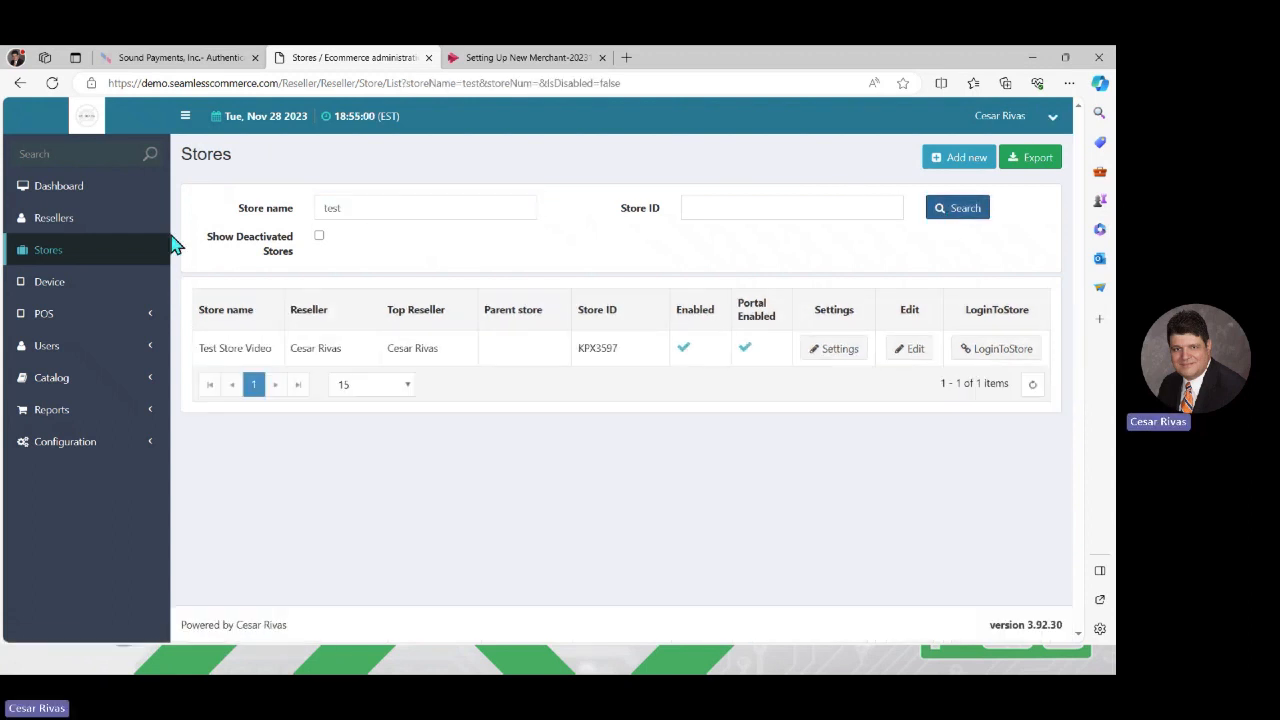
left_click(1003, 357)
left_click(722, 254)
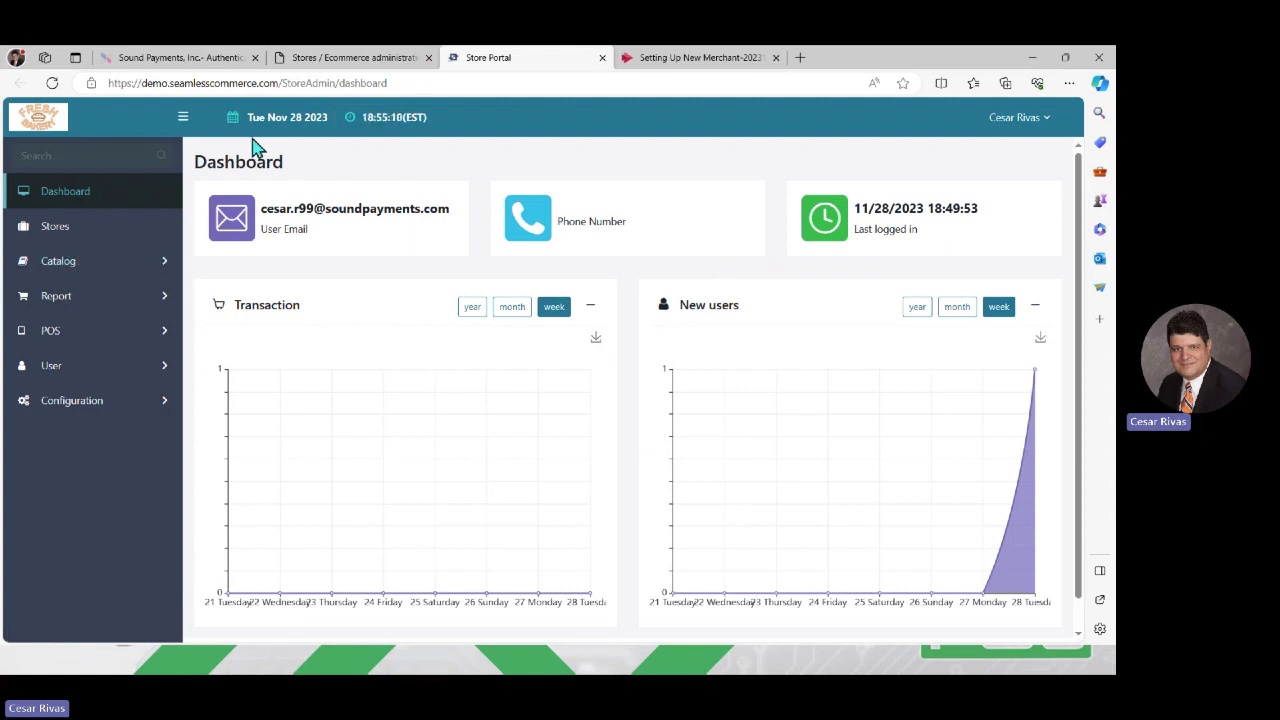
Return to the reseller administration page and view its catalog product list
left_click(316, 60)
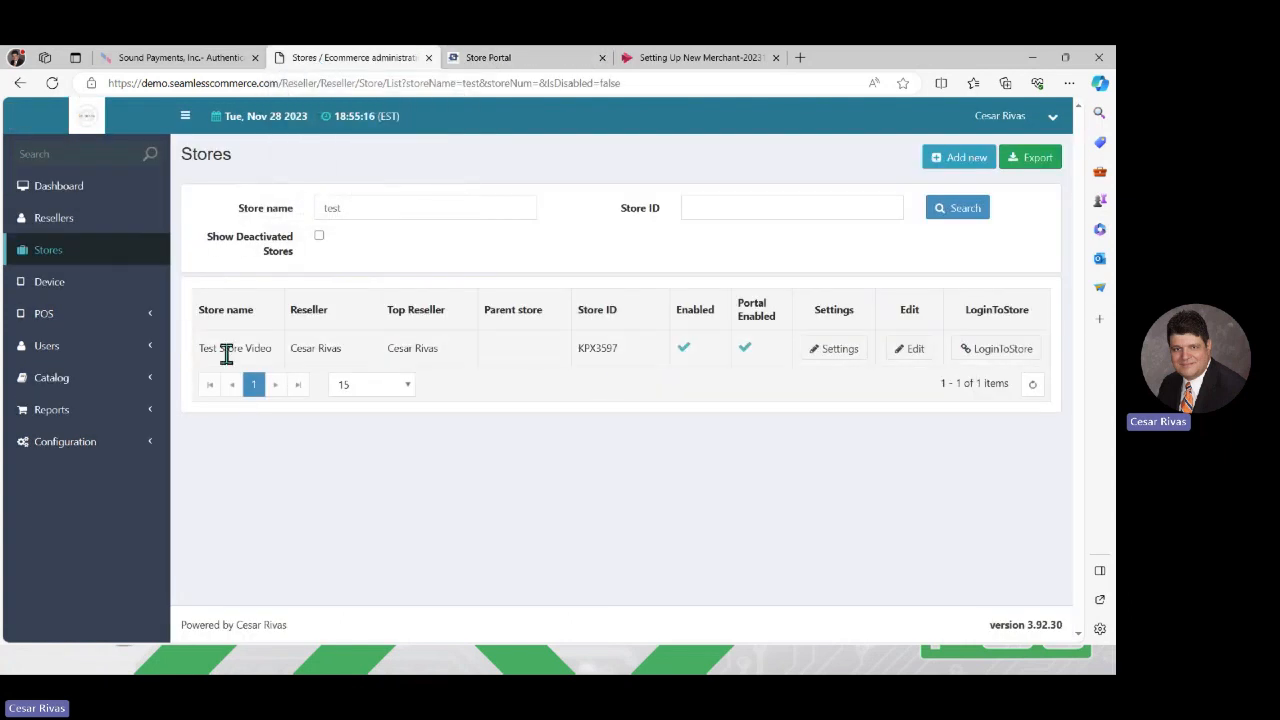
left_click(104, 388)
left_click(57, 411)
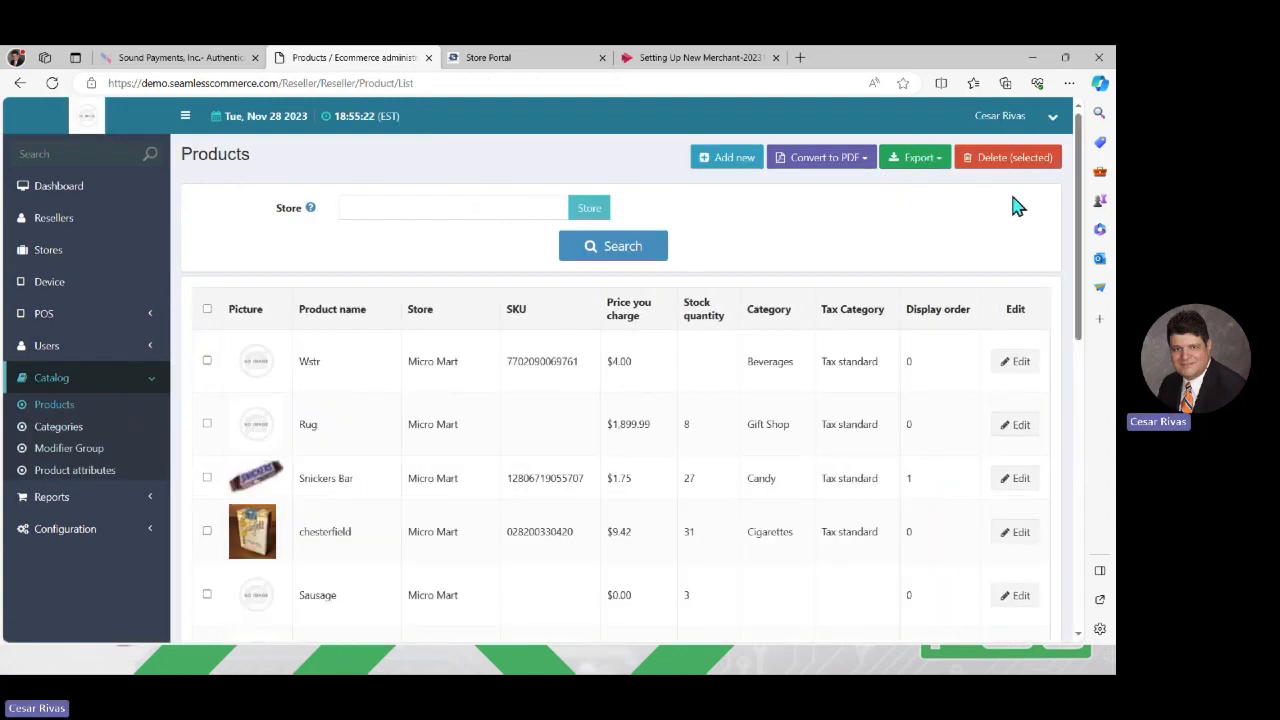
Switch to the Store Portal and examine the Excel import options for catalog products, closing them without importing
left_click(510, 62)
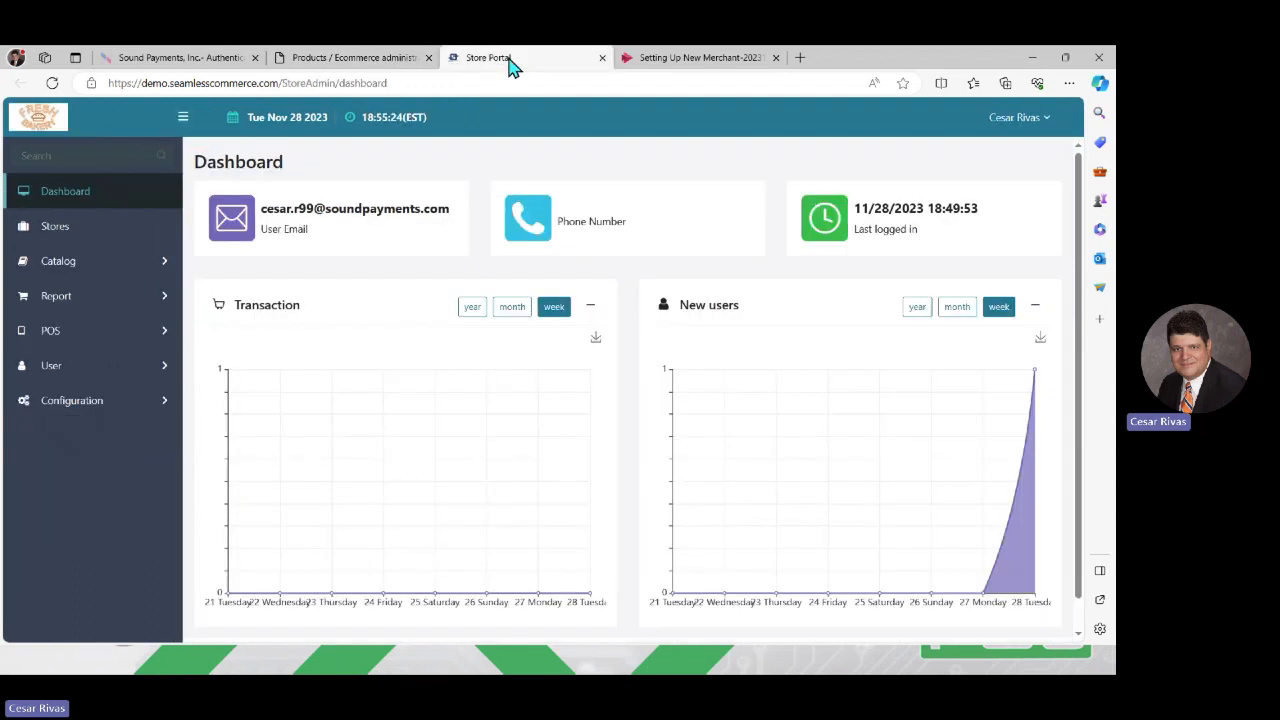
left_click(78, 276)
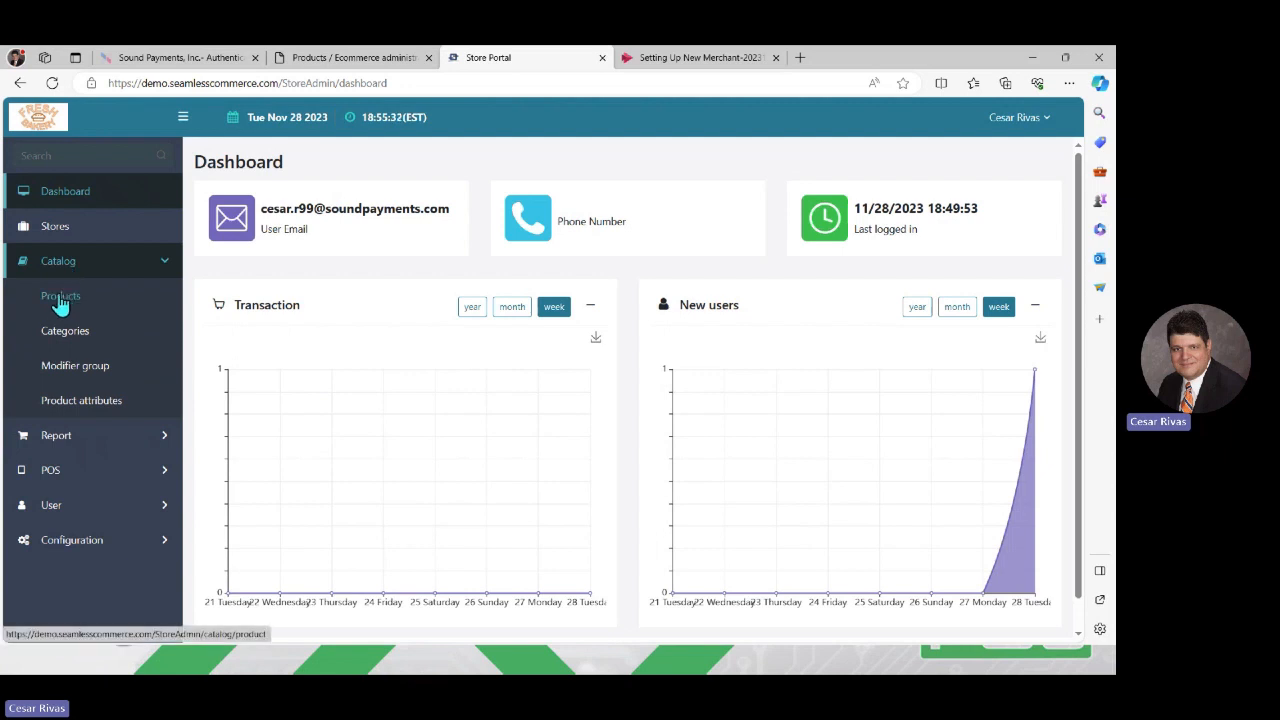
left_click(60, 300)
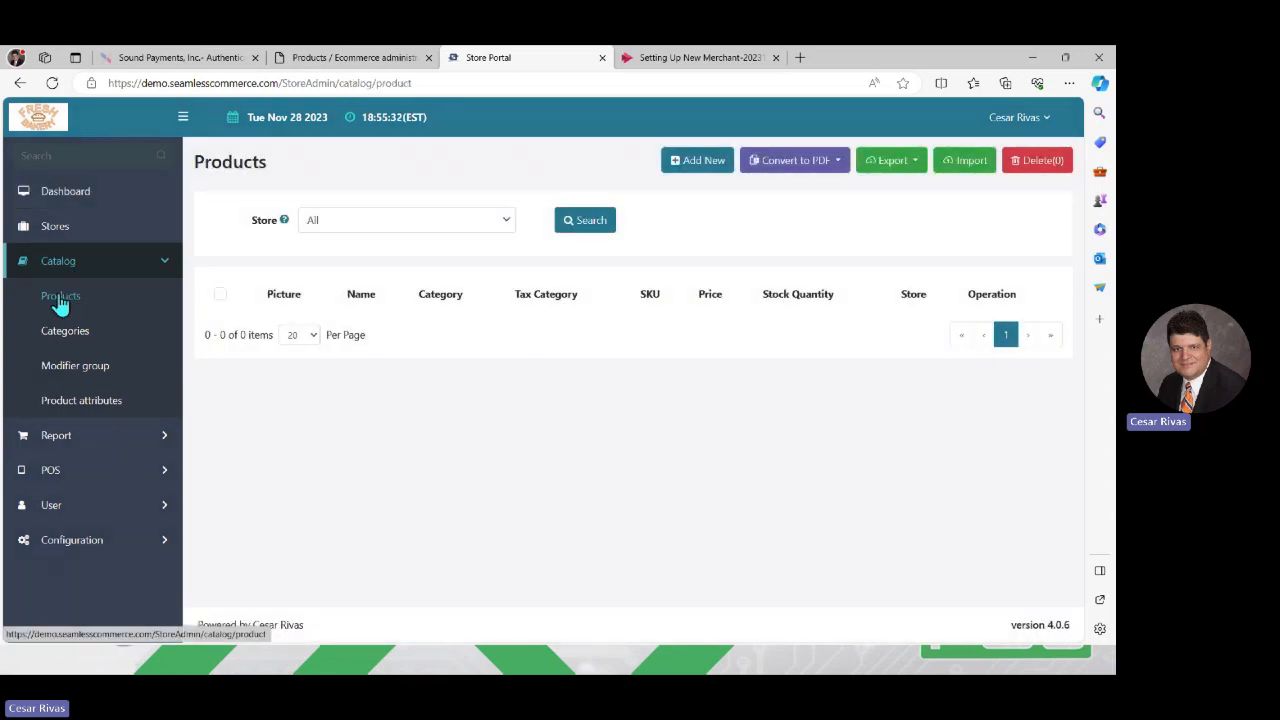
left_click(965, 165)
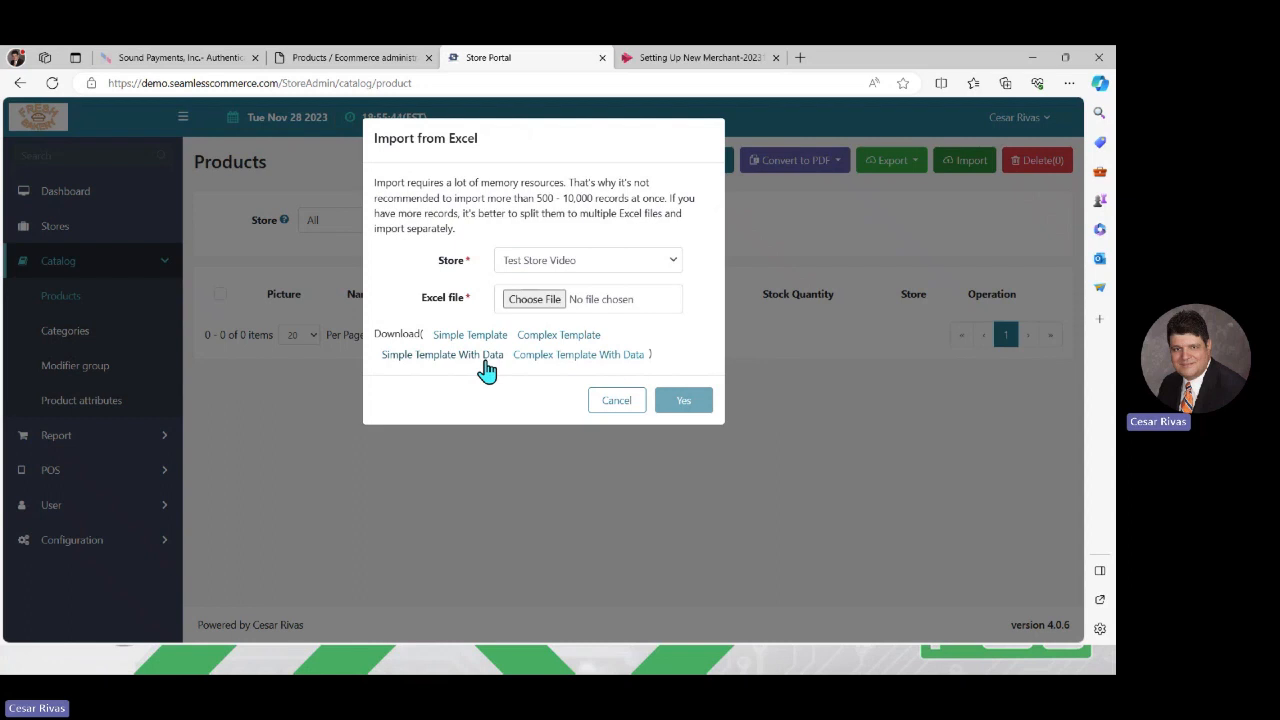
left_click(617, 405)
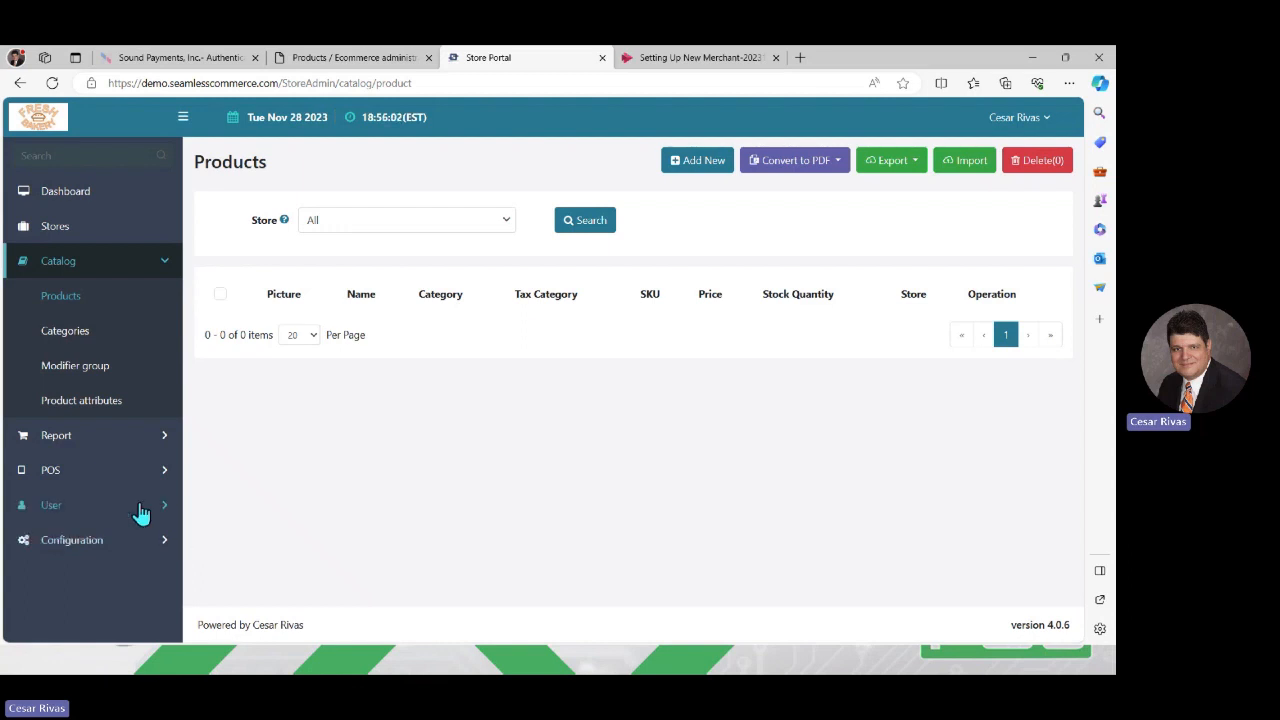
View the store's tax categories in the configuration area
left_click(143, 545)
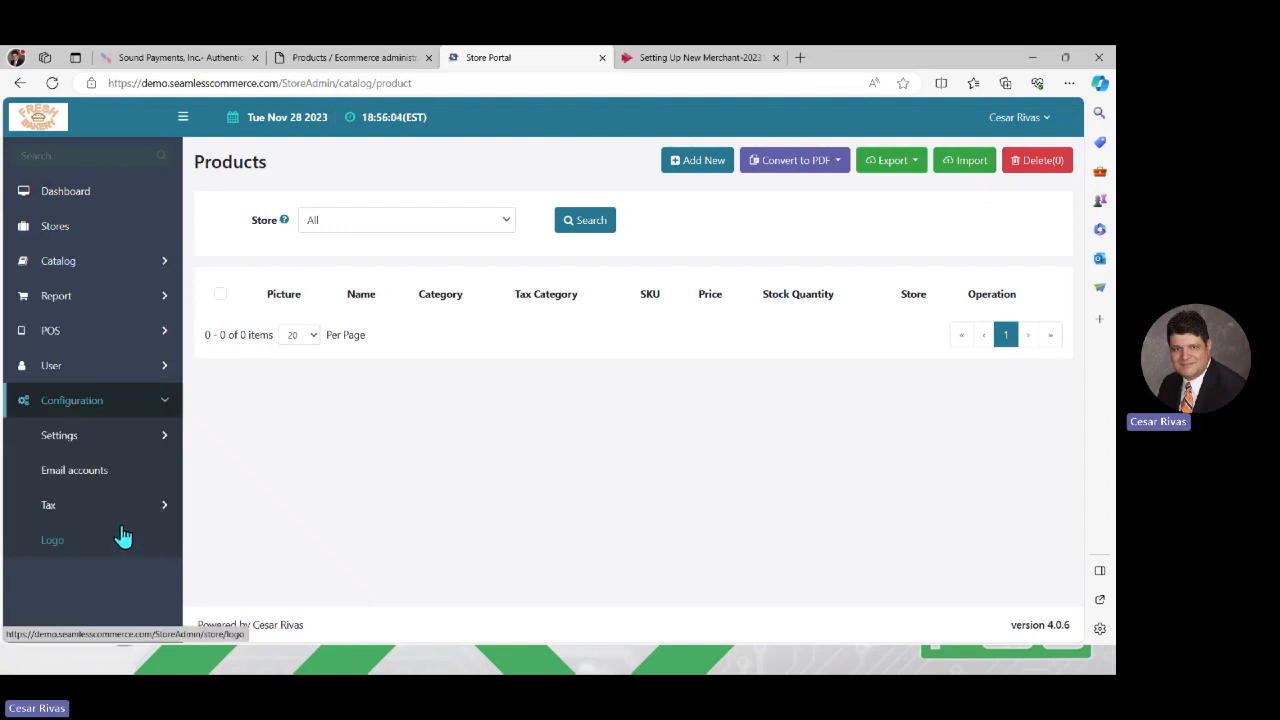
left_click(83, 510)
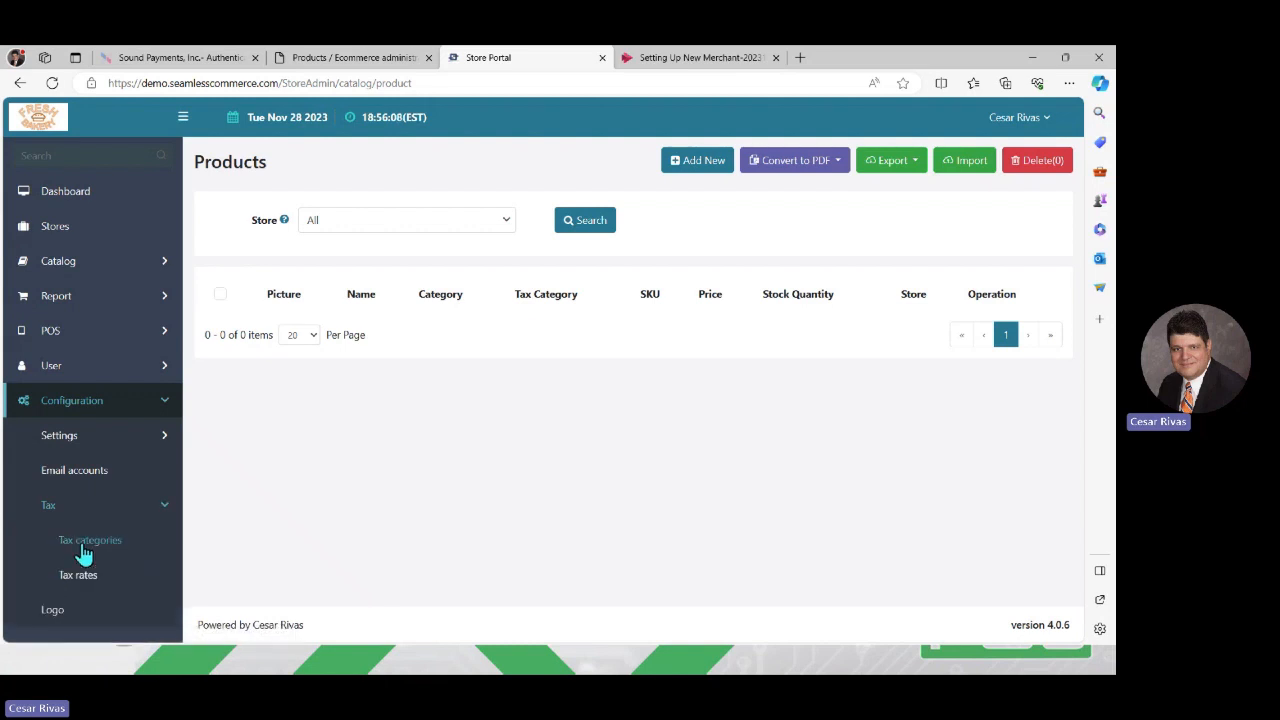
left_click(85, 548)
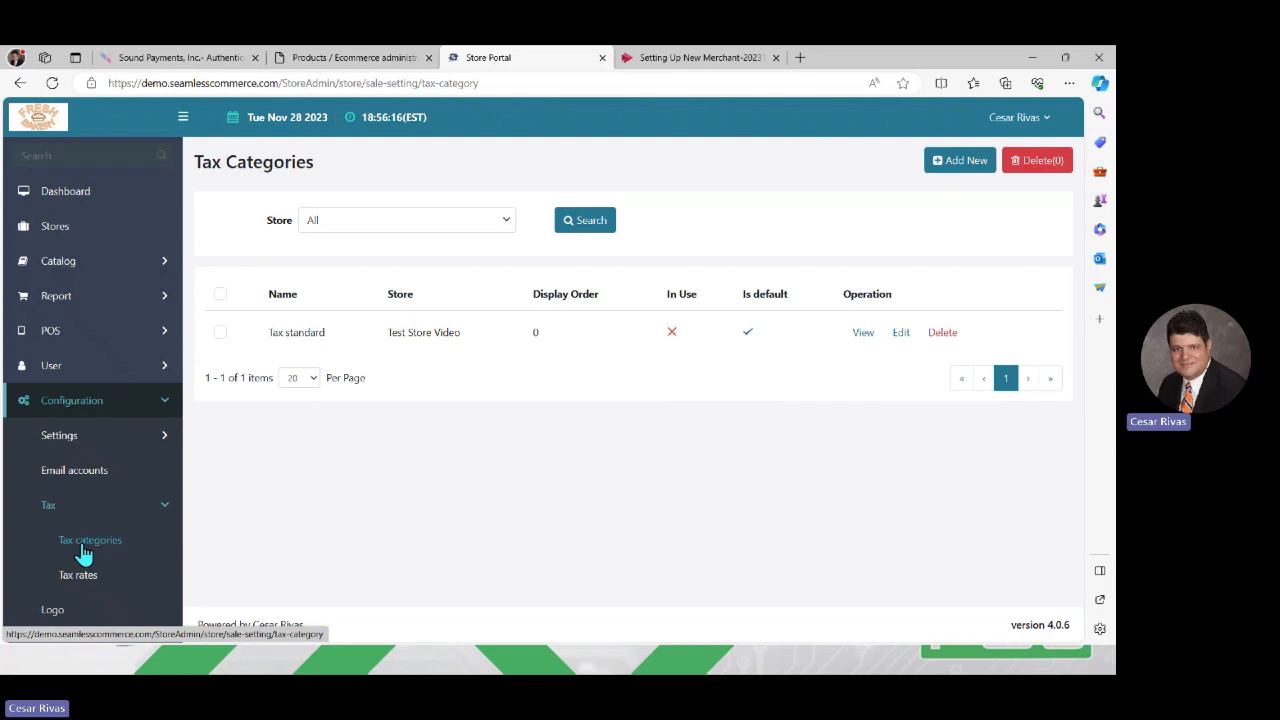
Switch to the Auto Parts and Service folder in File Explorer, review the Auto Parts Products workbook, and close it
key("alt+Tab")
key("alt+Tab")
key("alt+Tab")
key("alt+Tab")
key("alt+Tab")
key("alt+Tab")
key("alt+Tab")
key("alt+Tab")
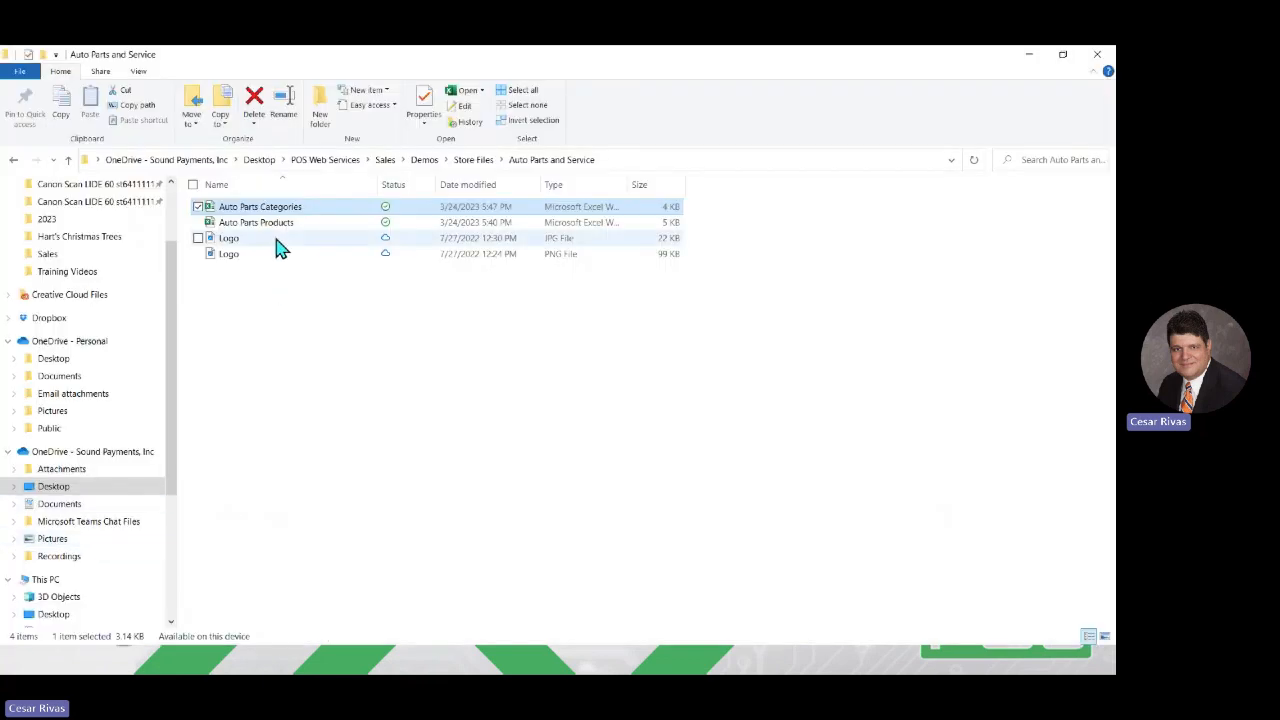
left_click(295, 208)
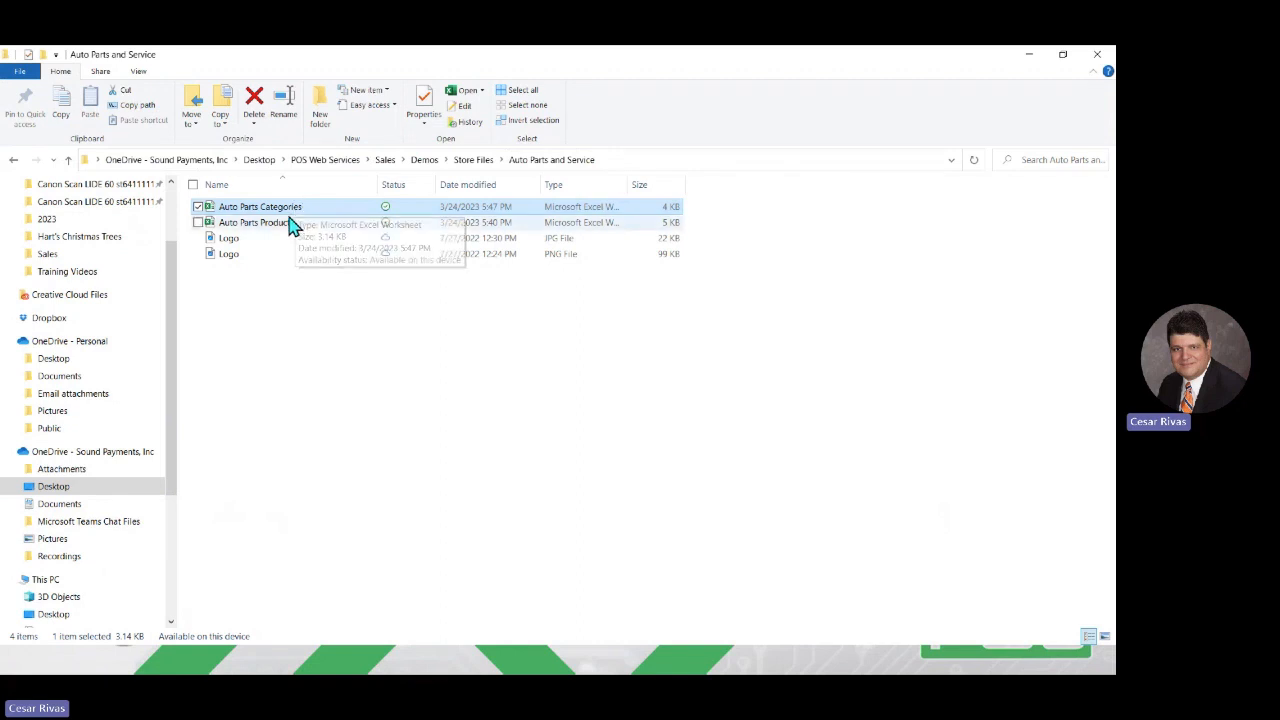
double_click(289, 223)
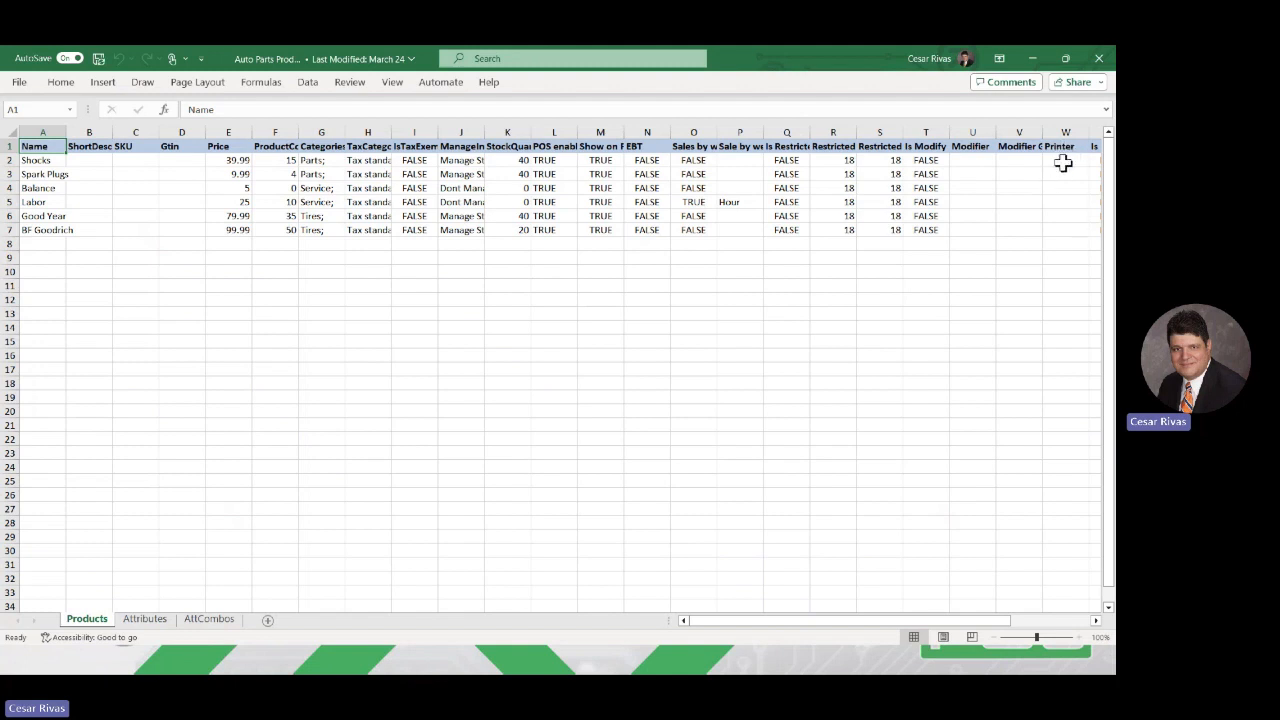
left_click(1099, 62)
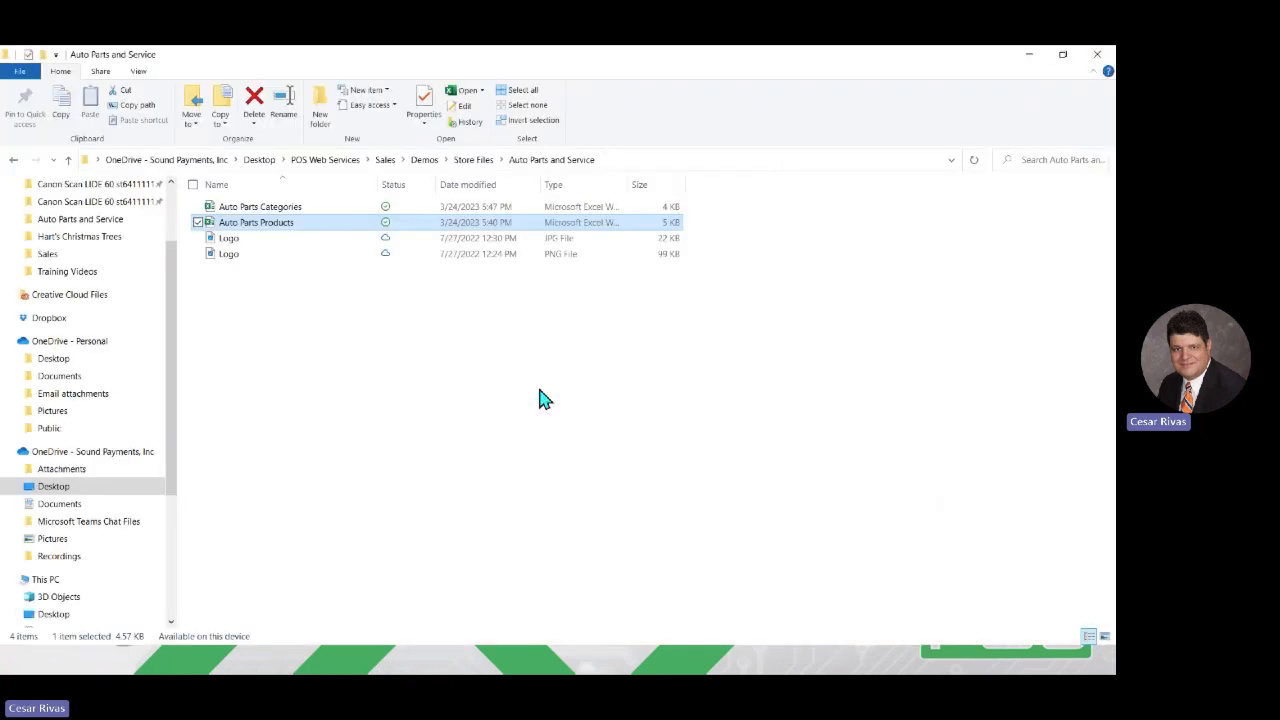
Return to the Store Portal's catalog categories and examine their Excel import options, closing them without importing
key("alt+Tab")
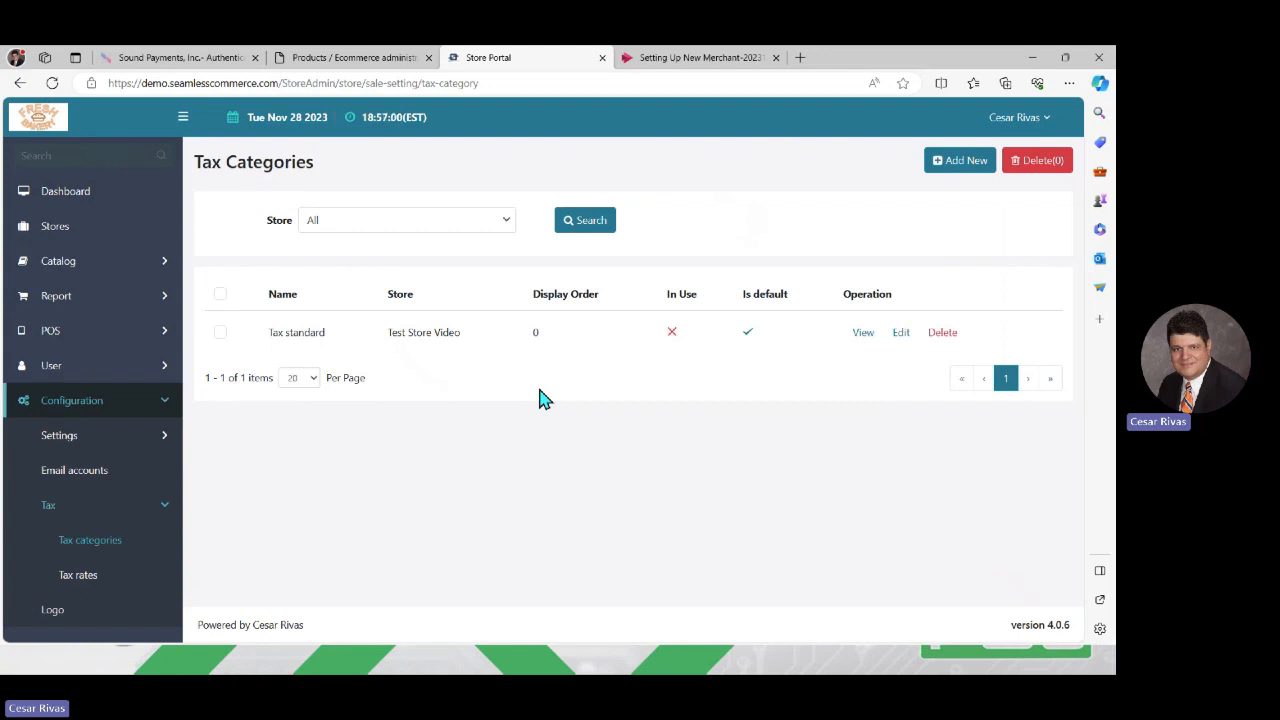
left_click_drag(539, 399, 306, 332)
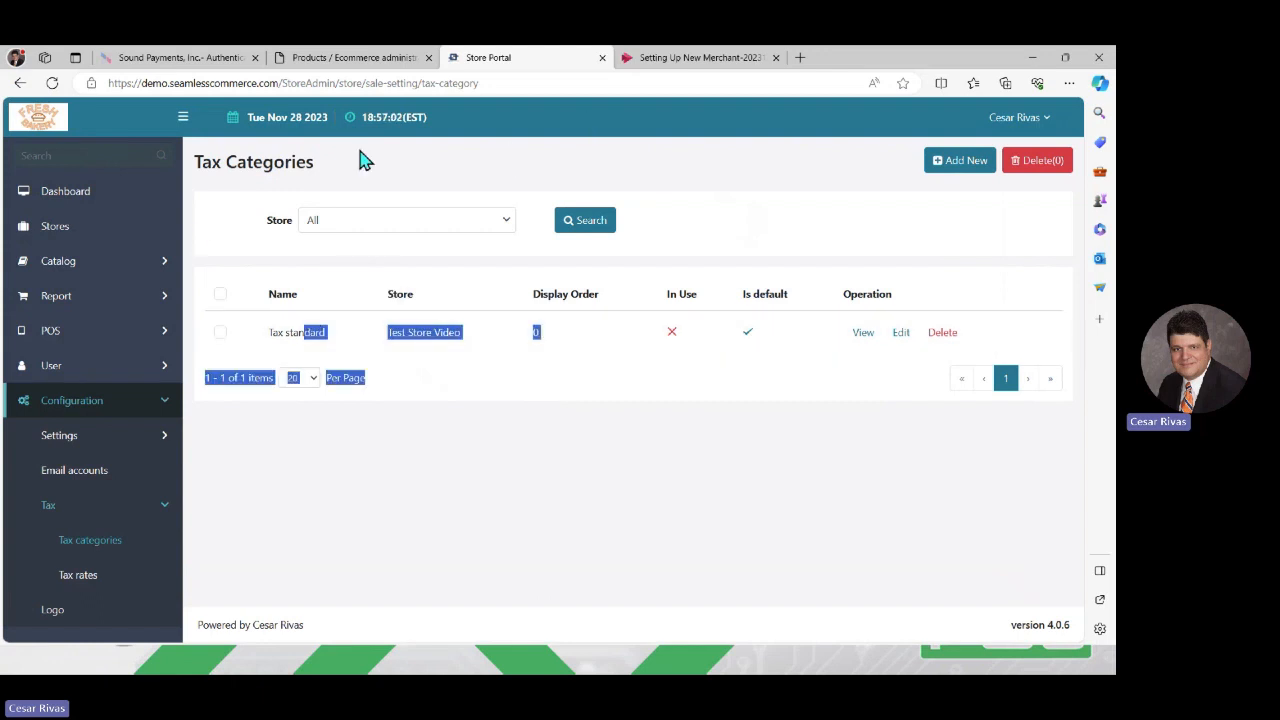
left_click(108, 270)
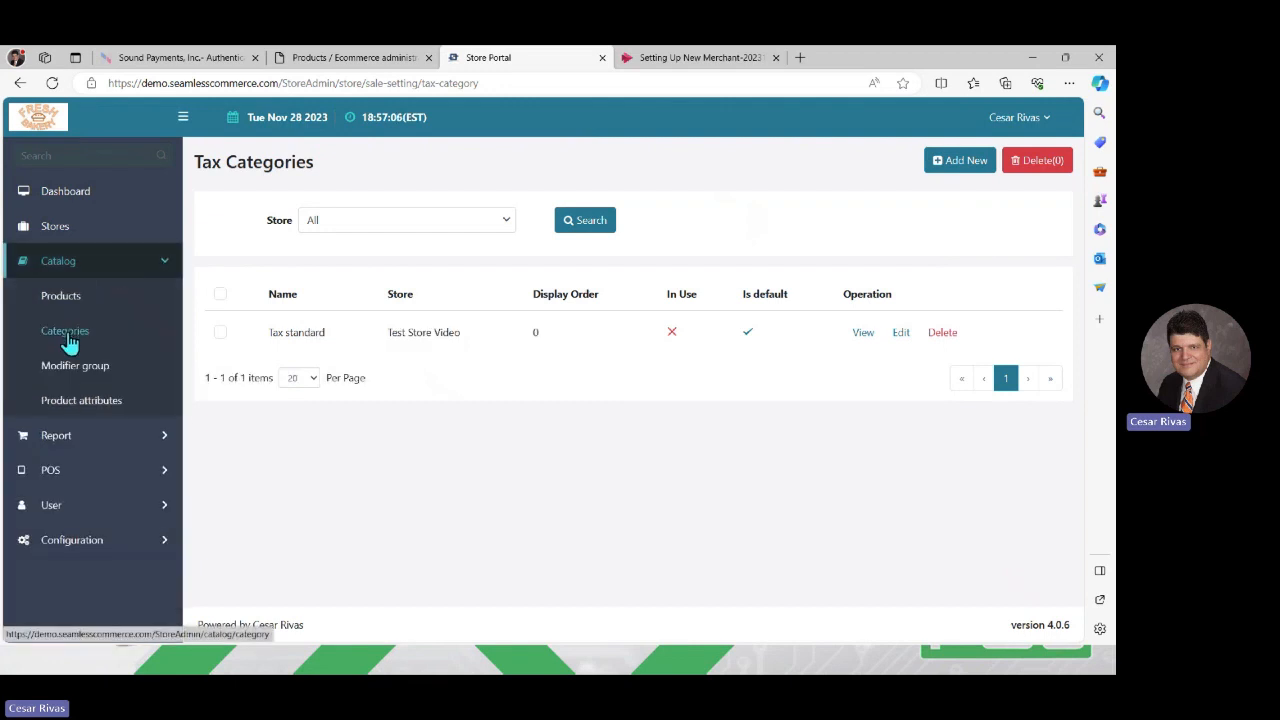
left_click(66, 335)
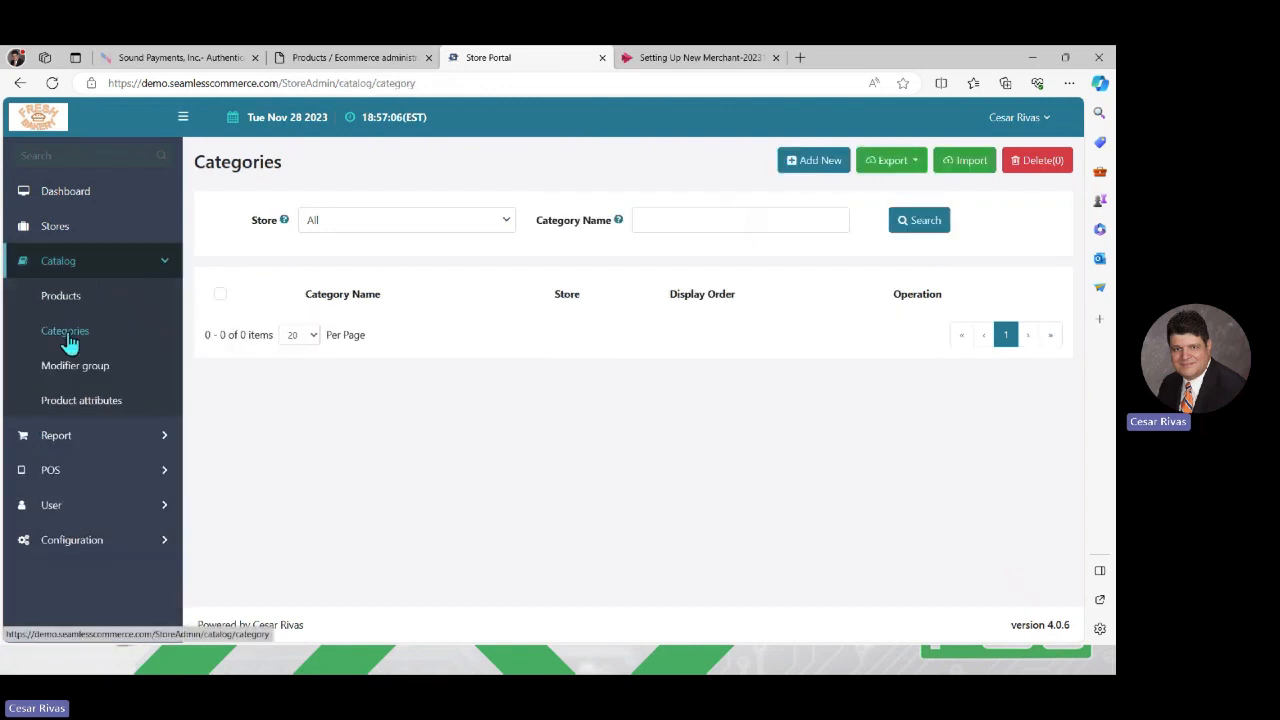
left_click(943, 165)
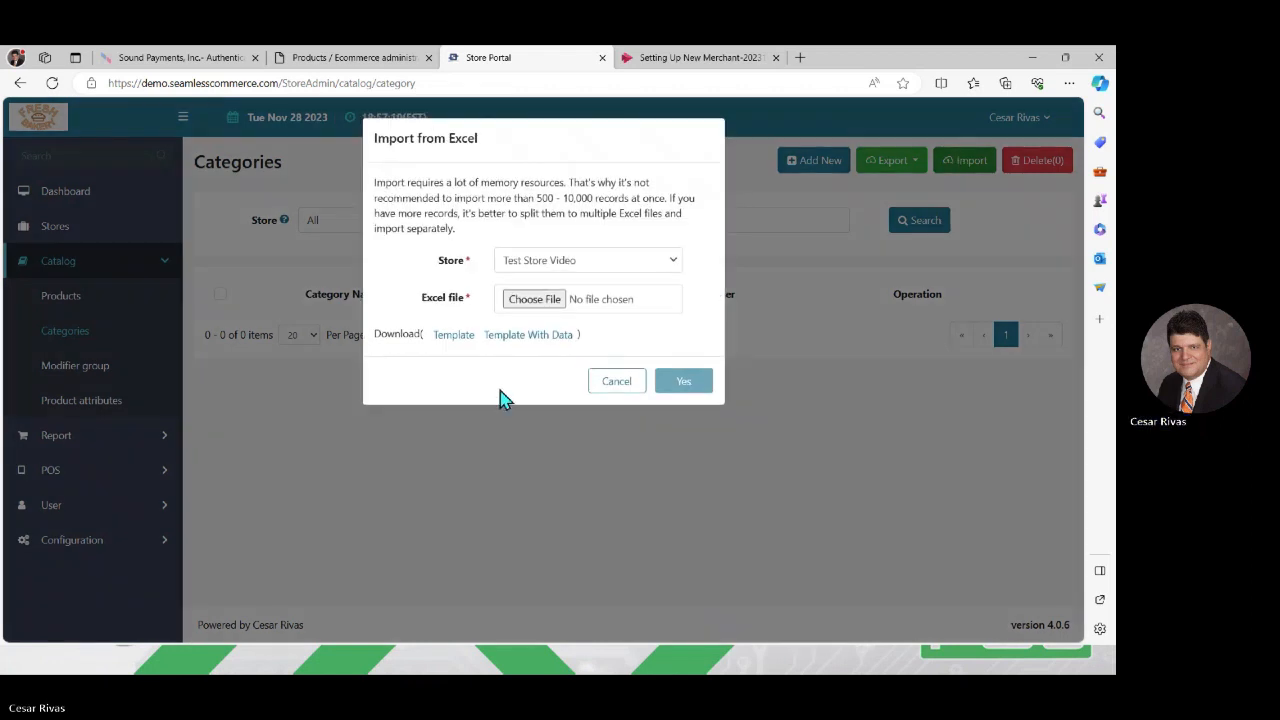
left_click(615, 386)
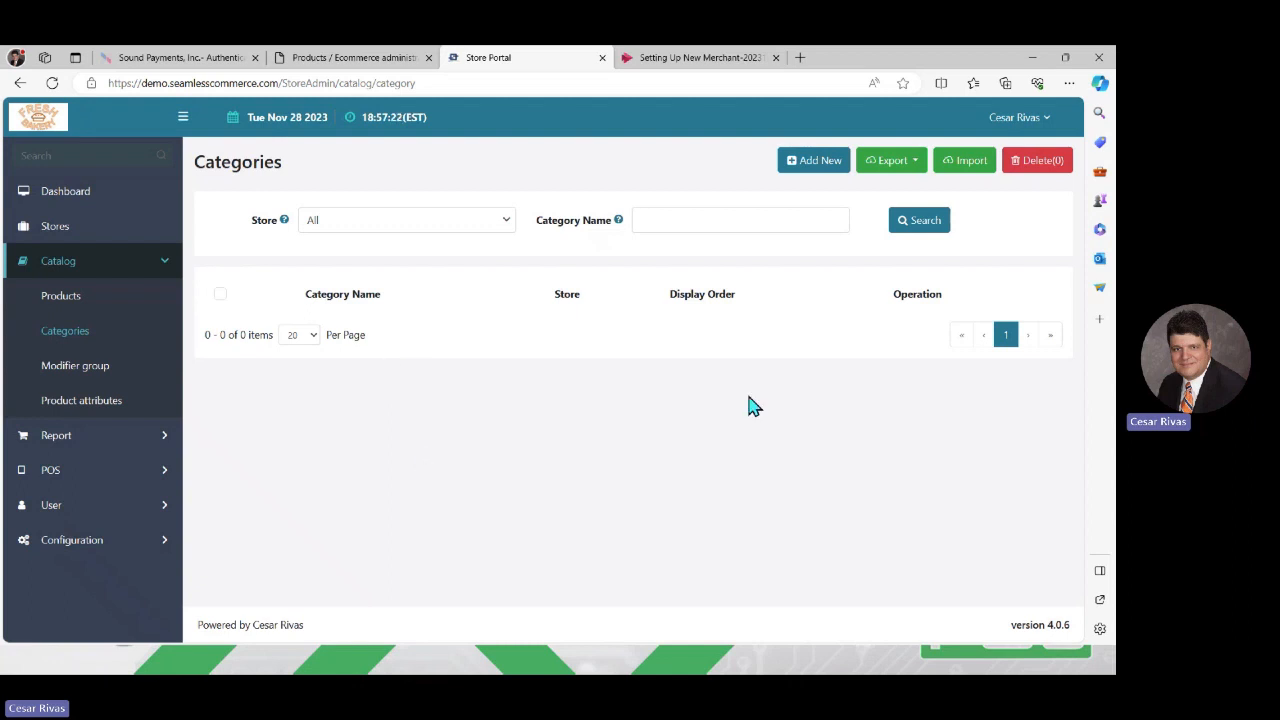
Import the categories from the Auto Parts Categories Excel file into Test Store Video
left_click(969, 163)
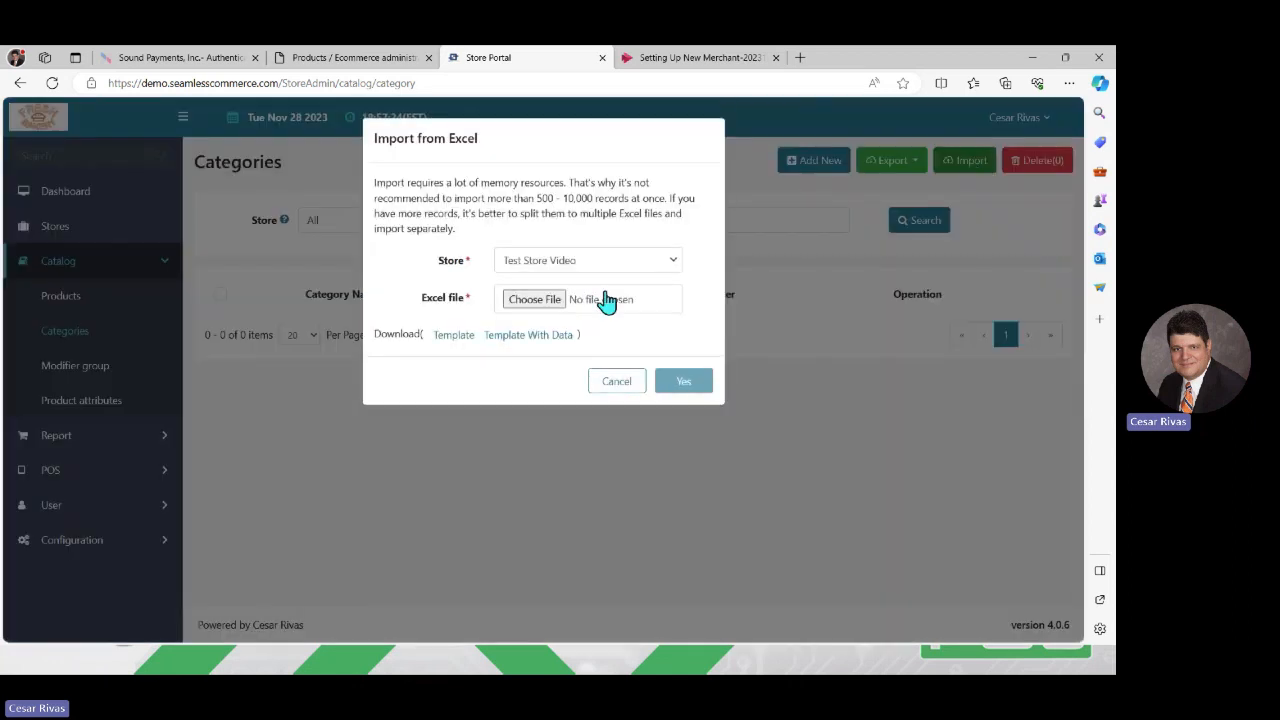
left_click(530, 305)
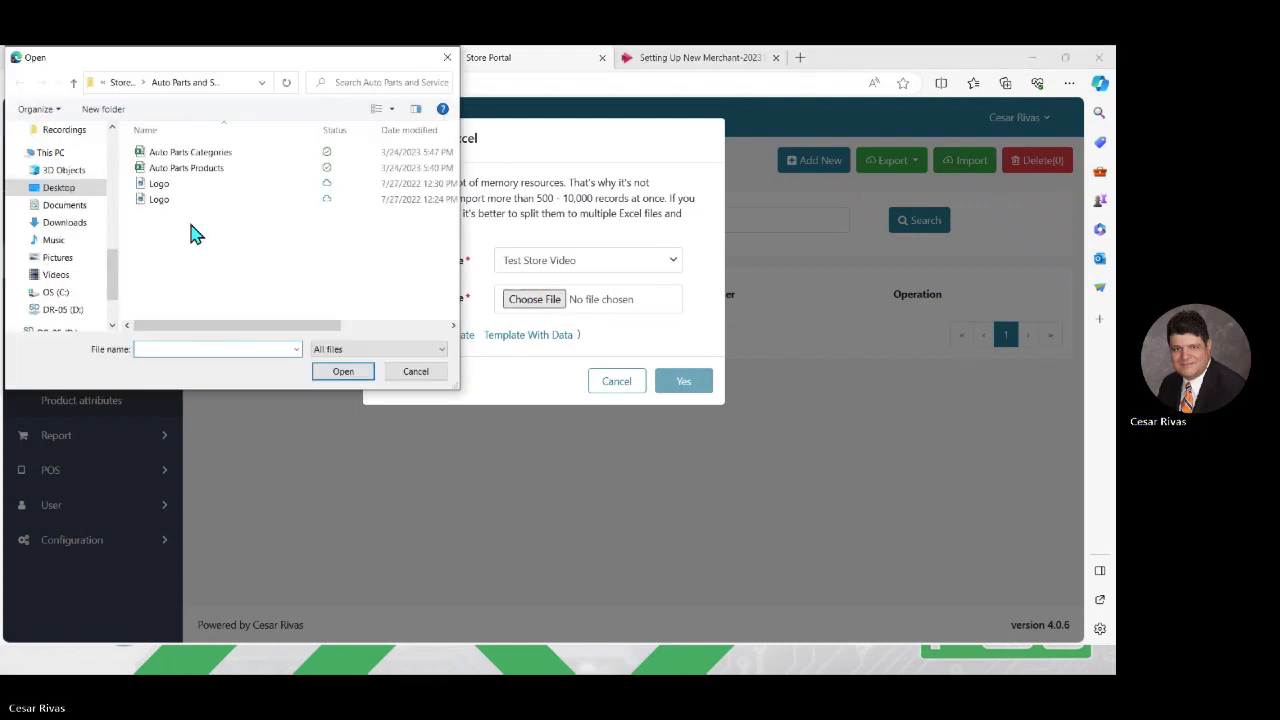
left_click(207, 155)
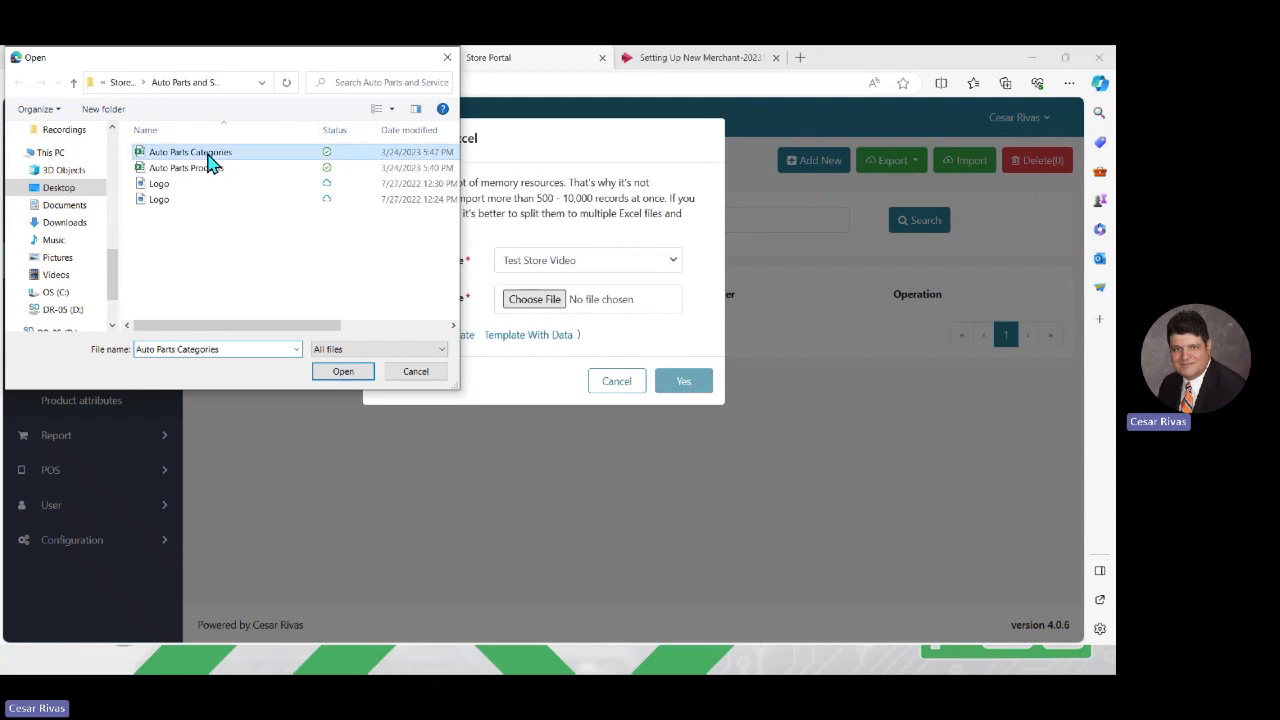
left_click(362, 372)
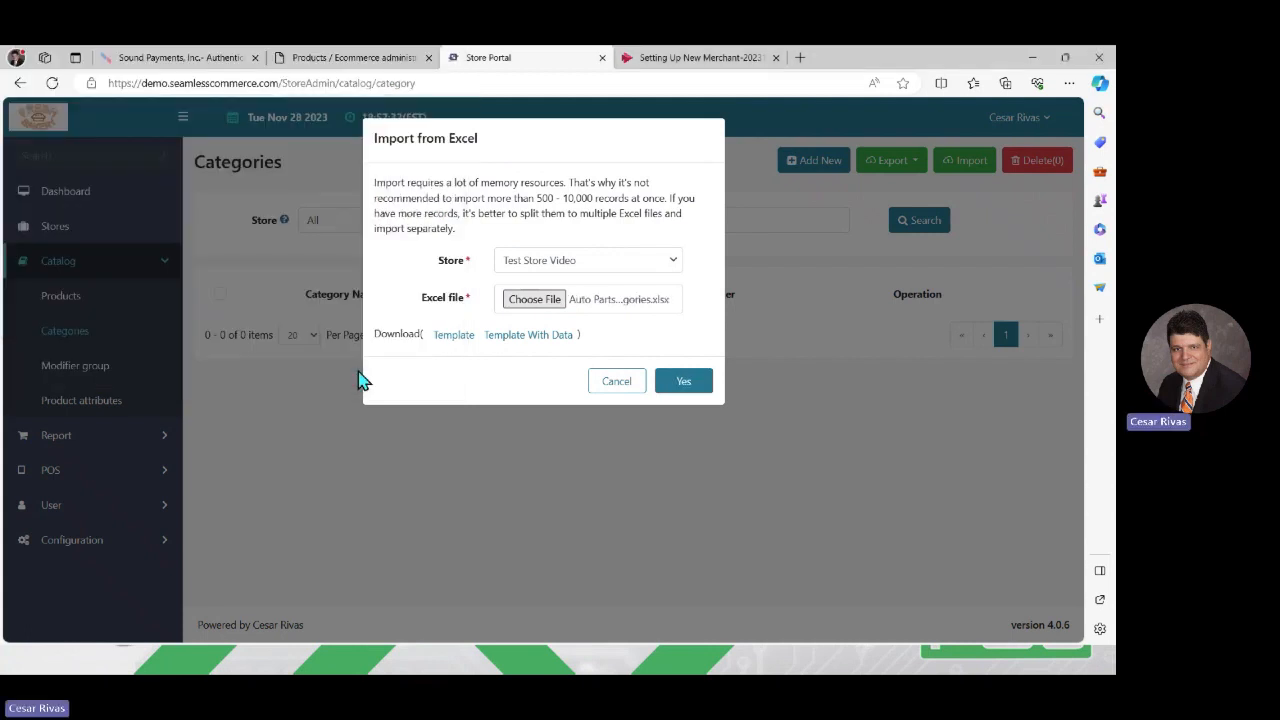
left_click(686, 388)
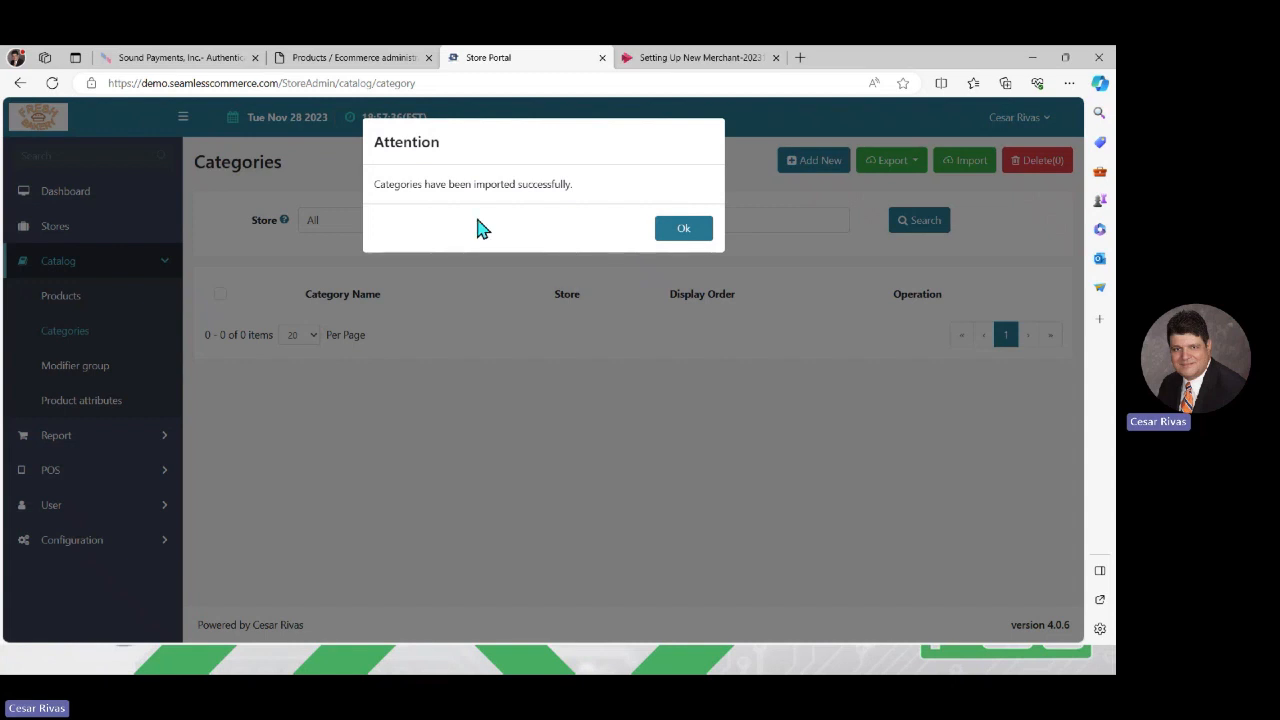
left_click(677, 232)
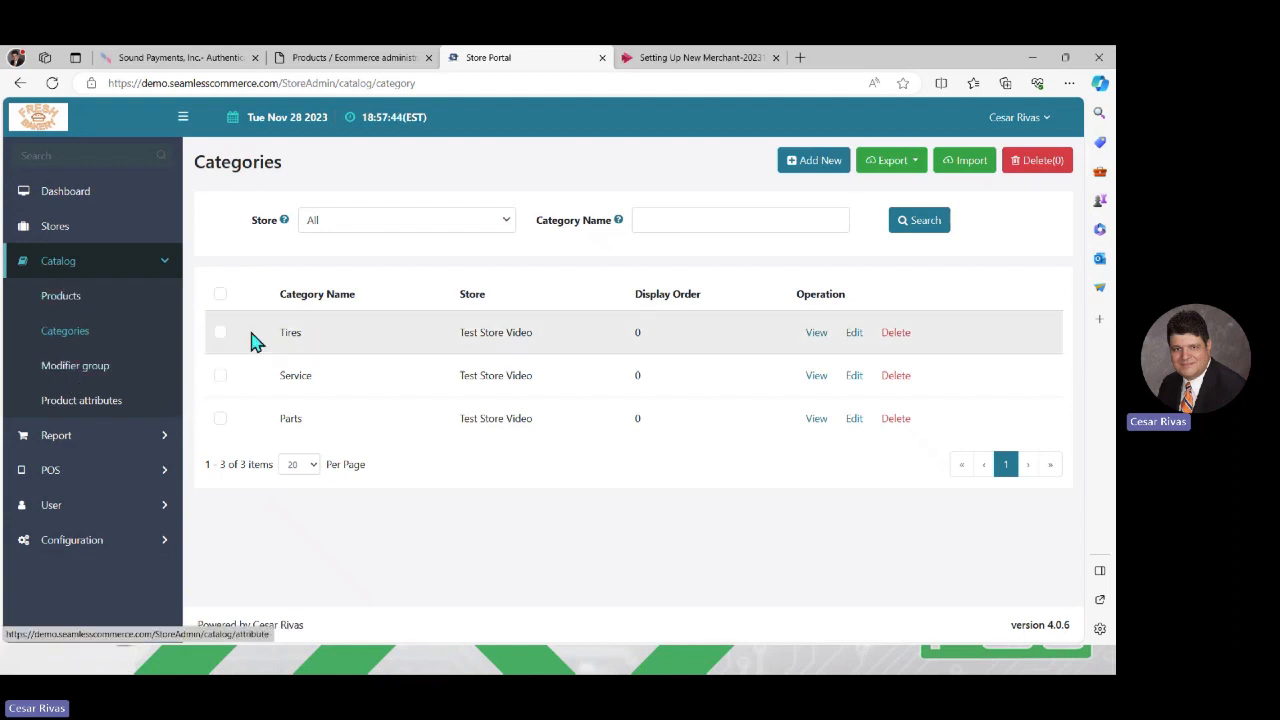
Import the products from the Auto Parts Products Excel file into Test Store Video and review the product list
left_click(68, 300)
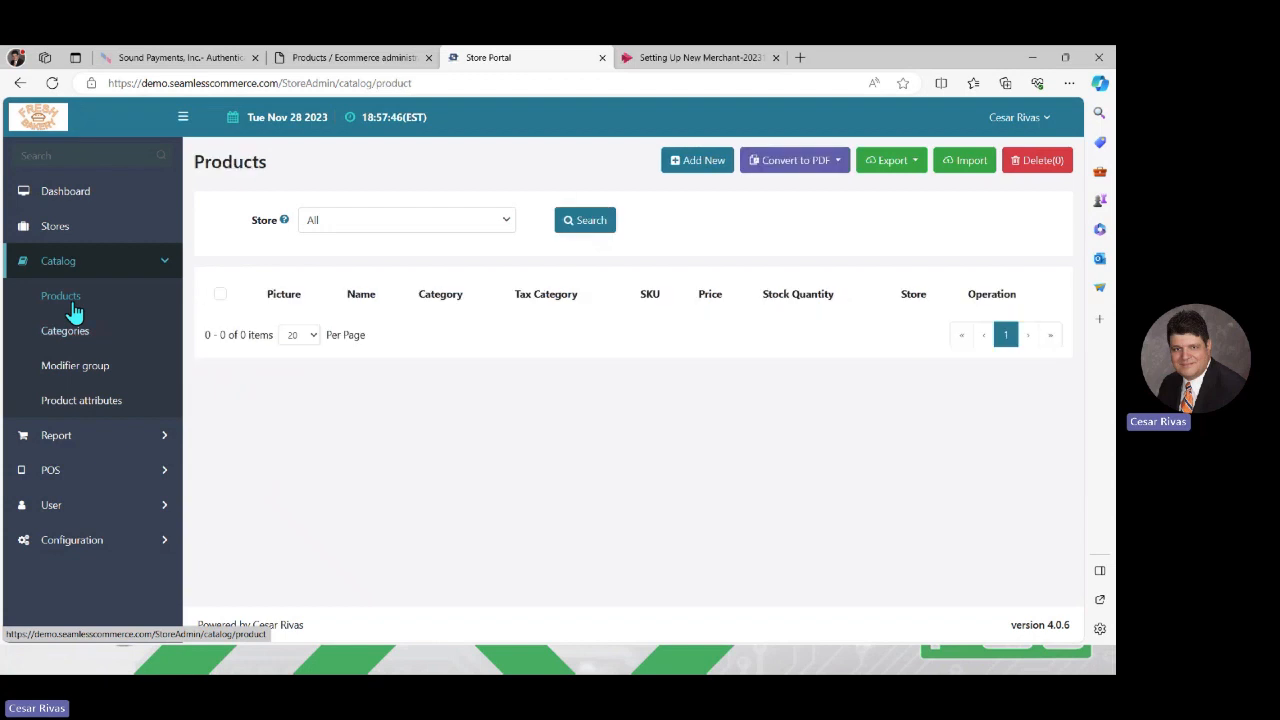
left_click(968, 167)
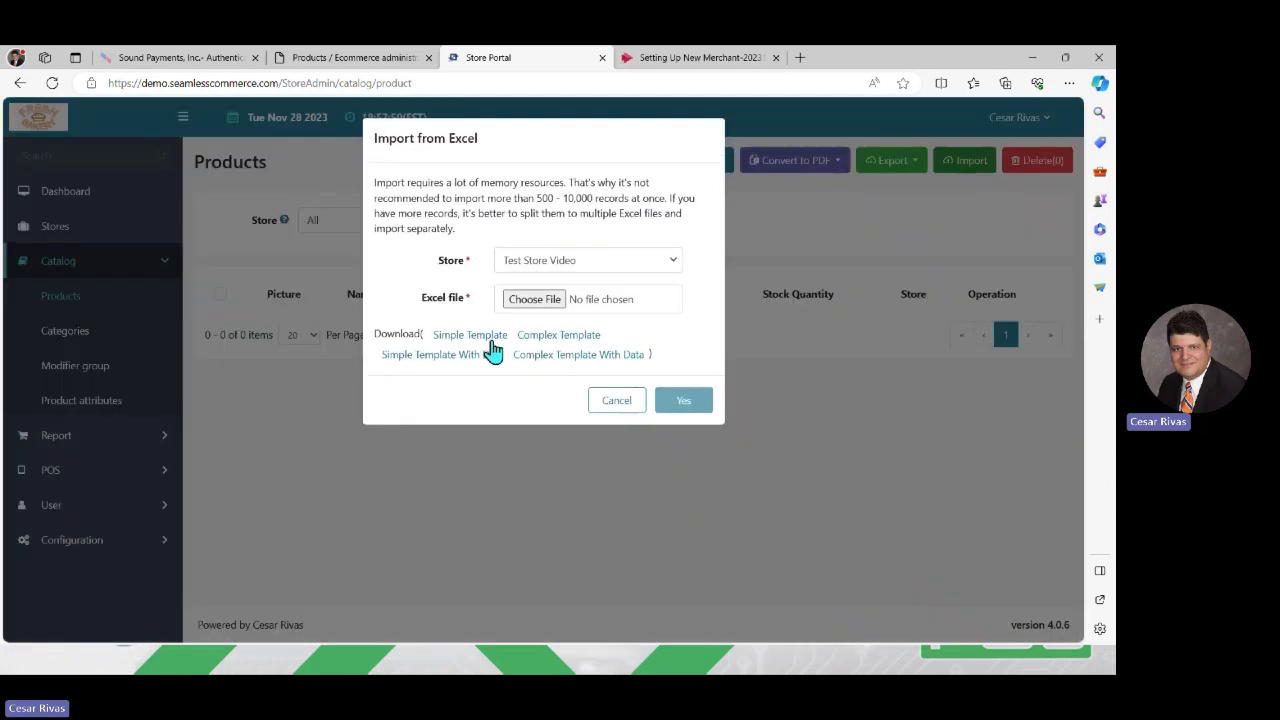
left_click(546, 302)
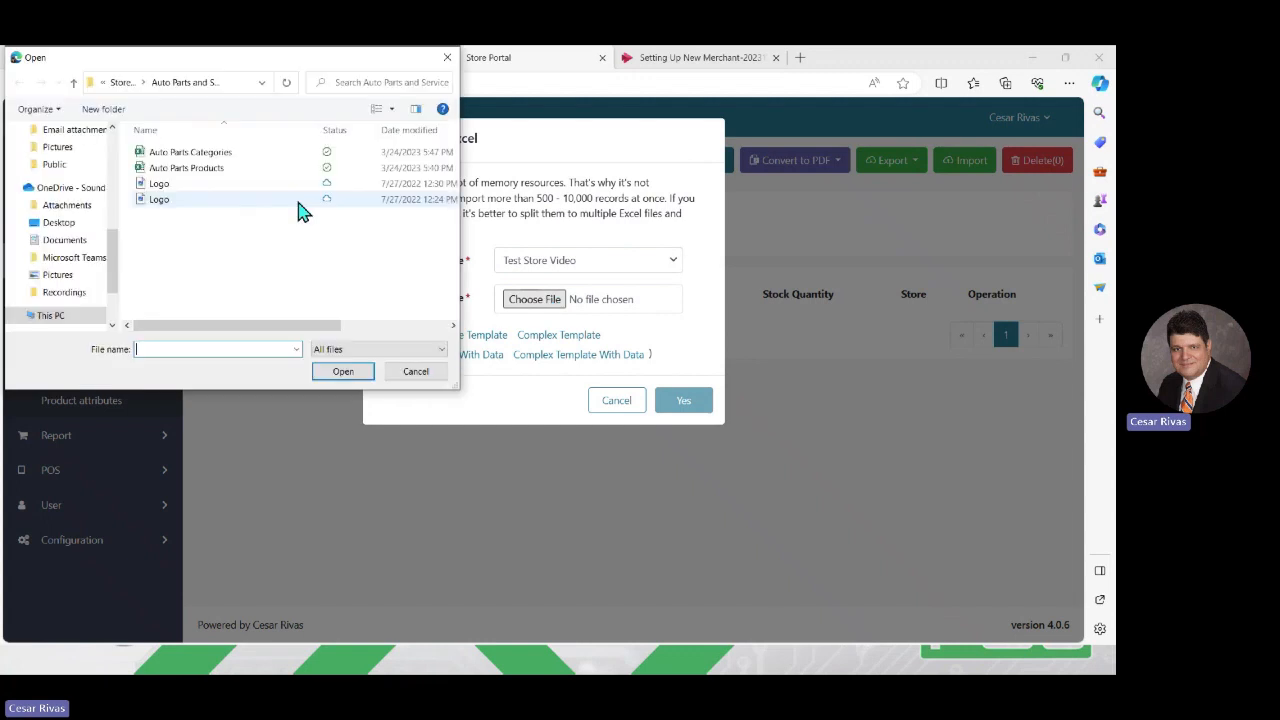
left_click(208, 170)
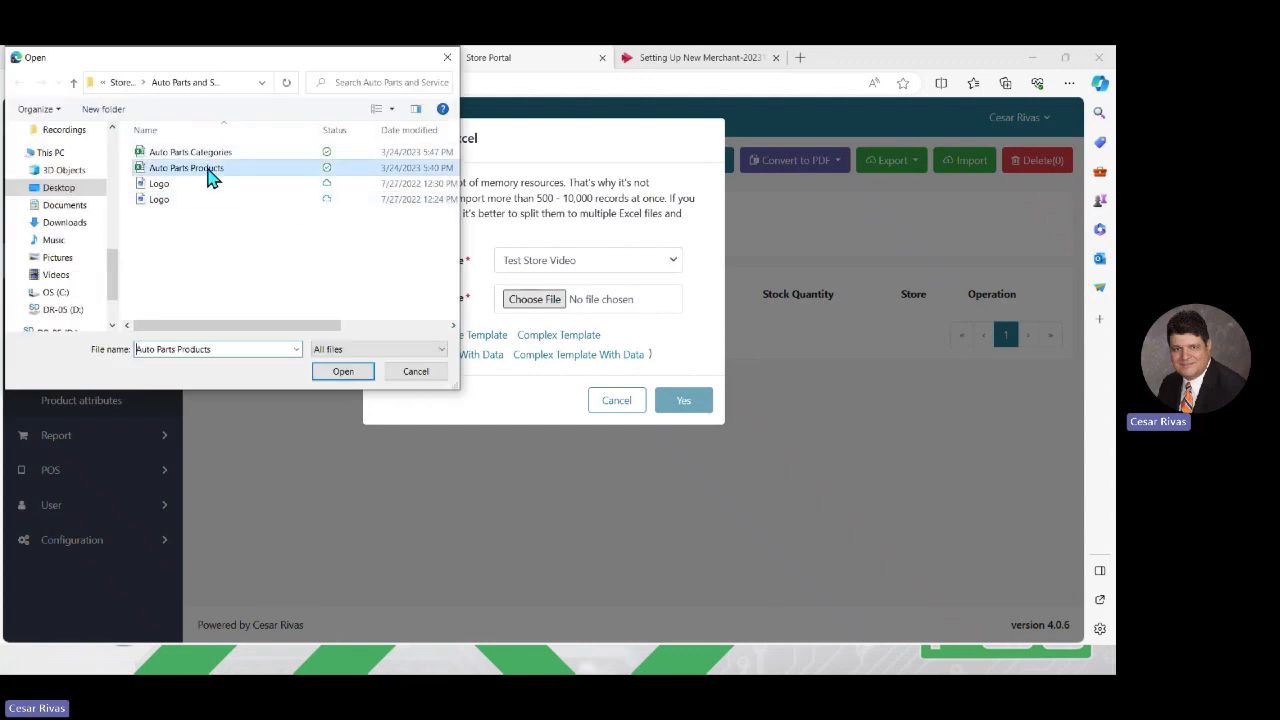
left_click(340, 372)
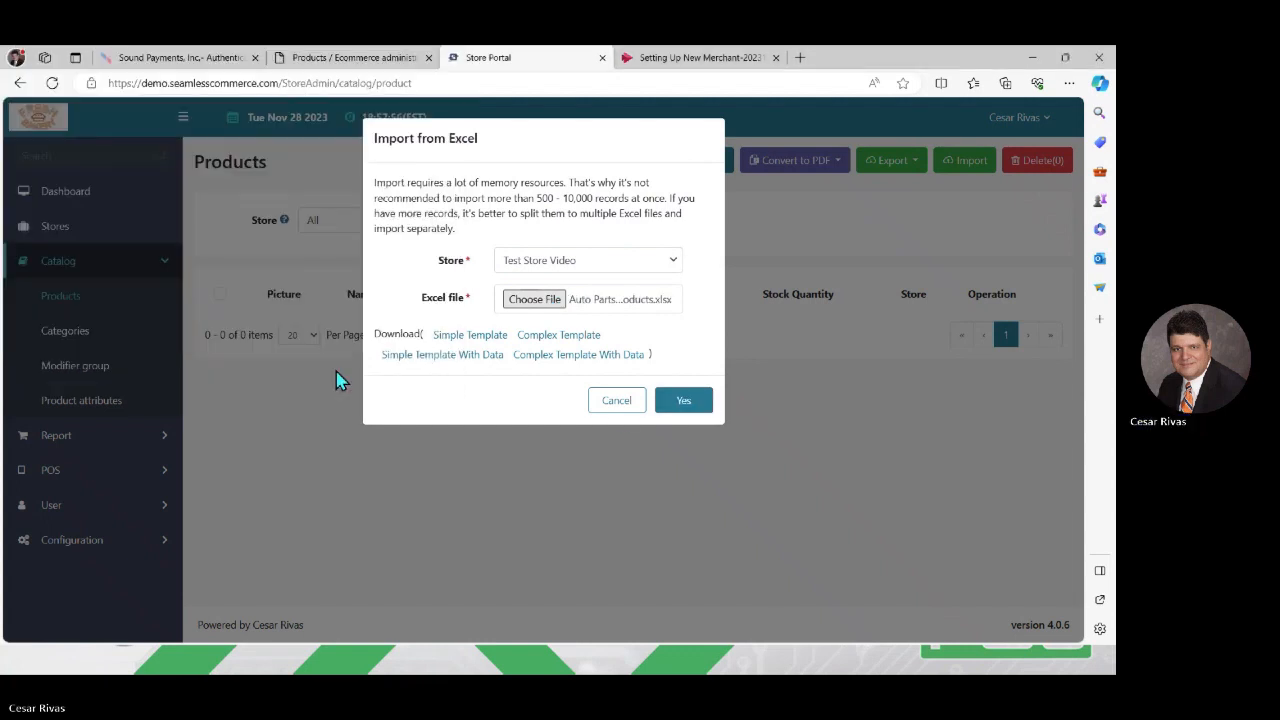
left_click(684, 401)
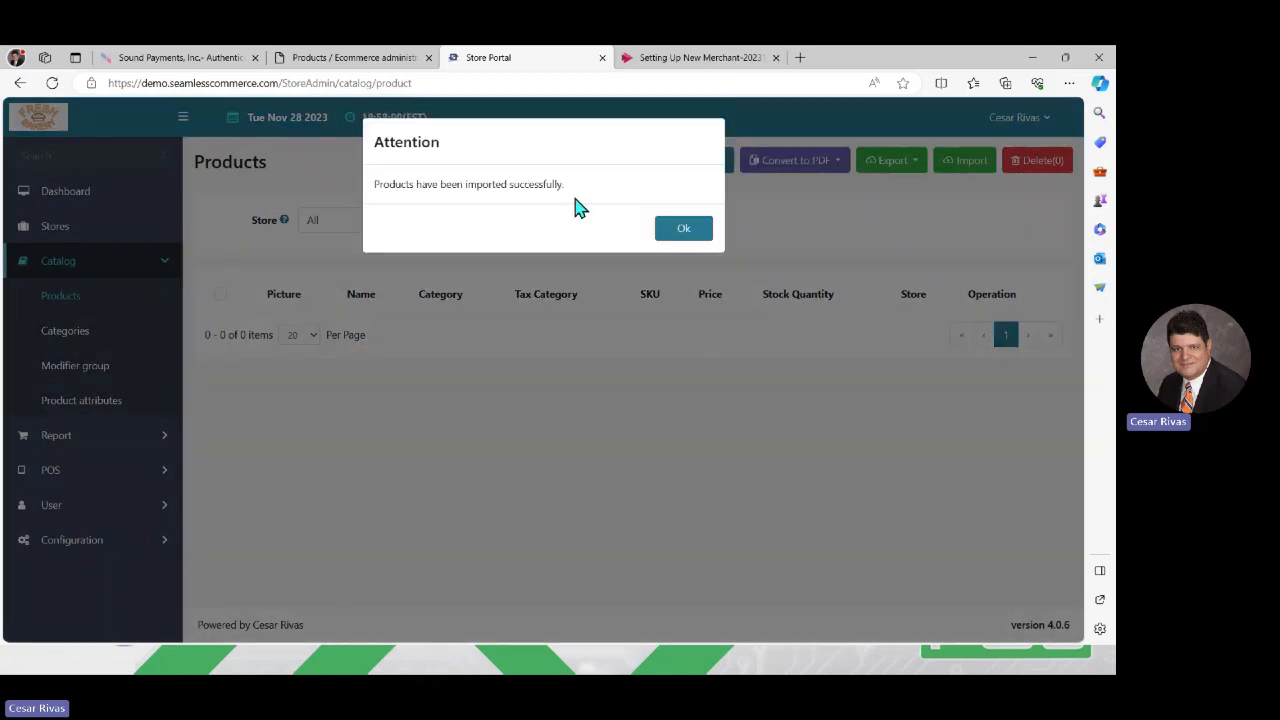
left_click(687, 230)
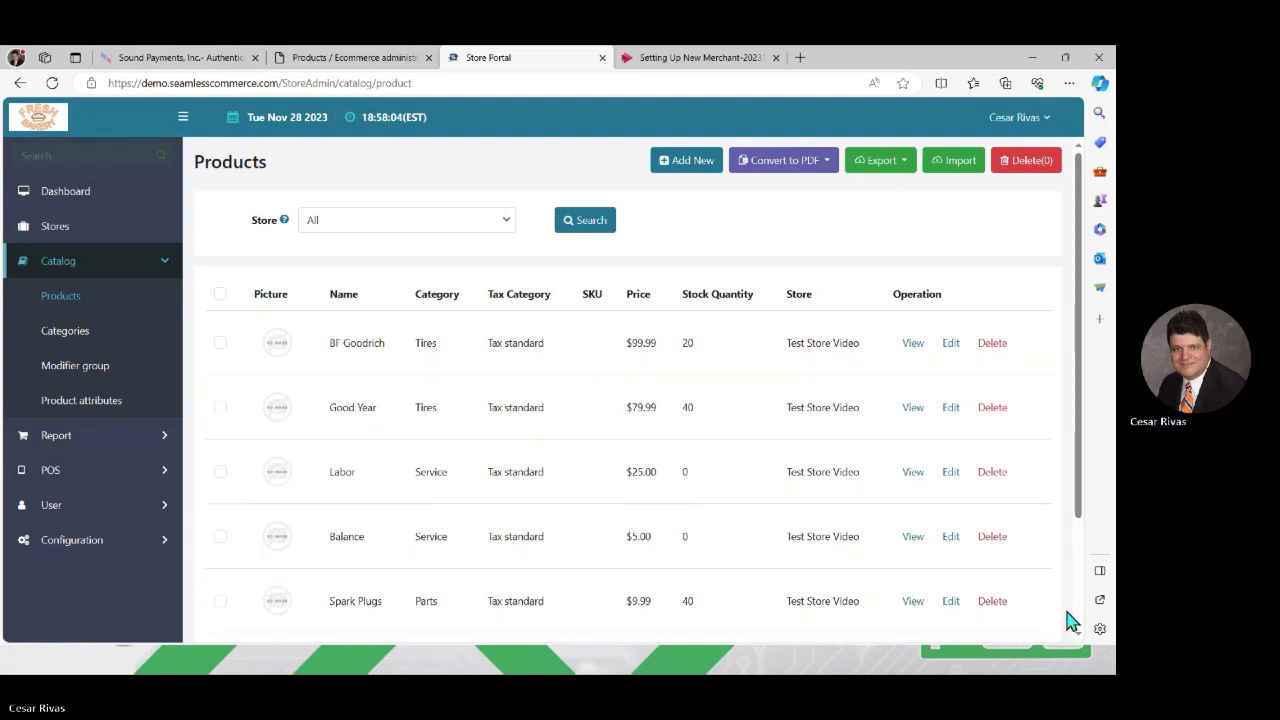
scroll(1081, 640, "down", 1)
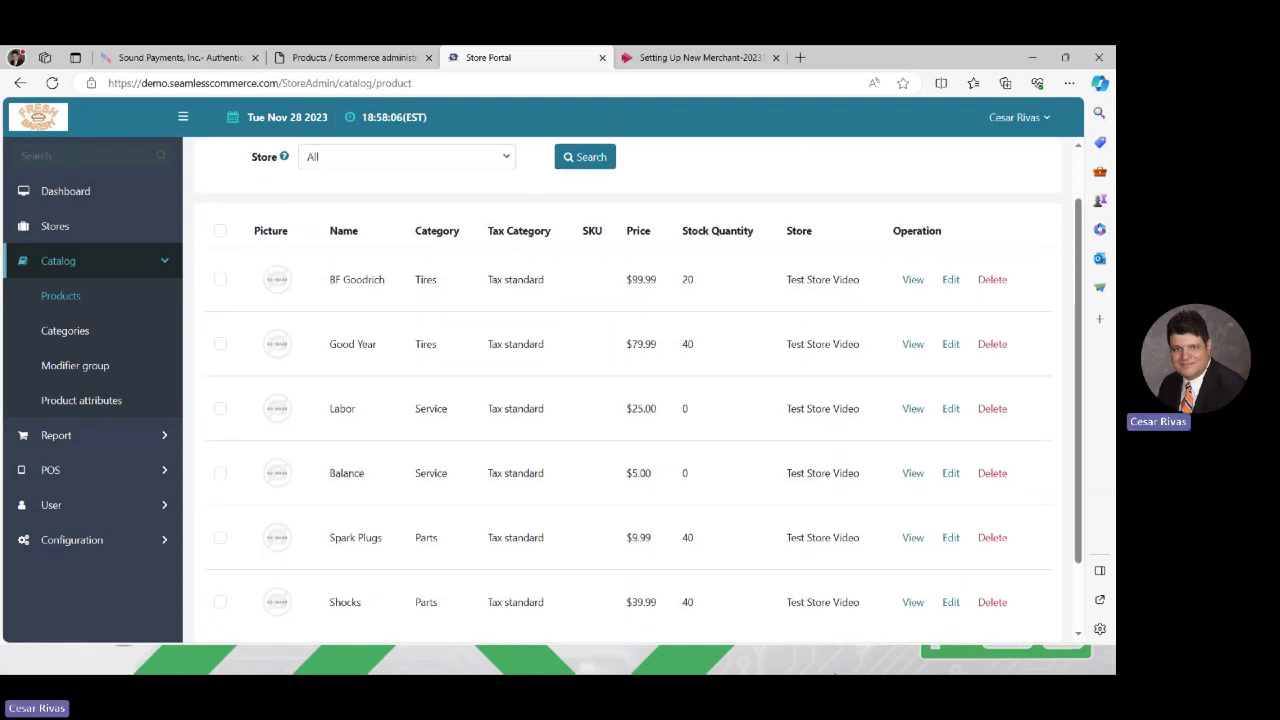
left_click(770, 654)
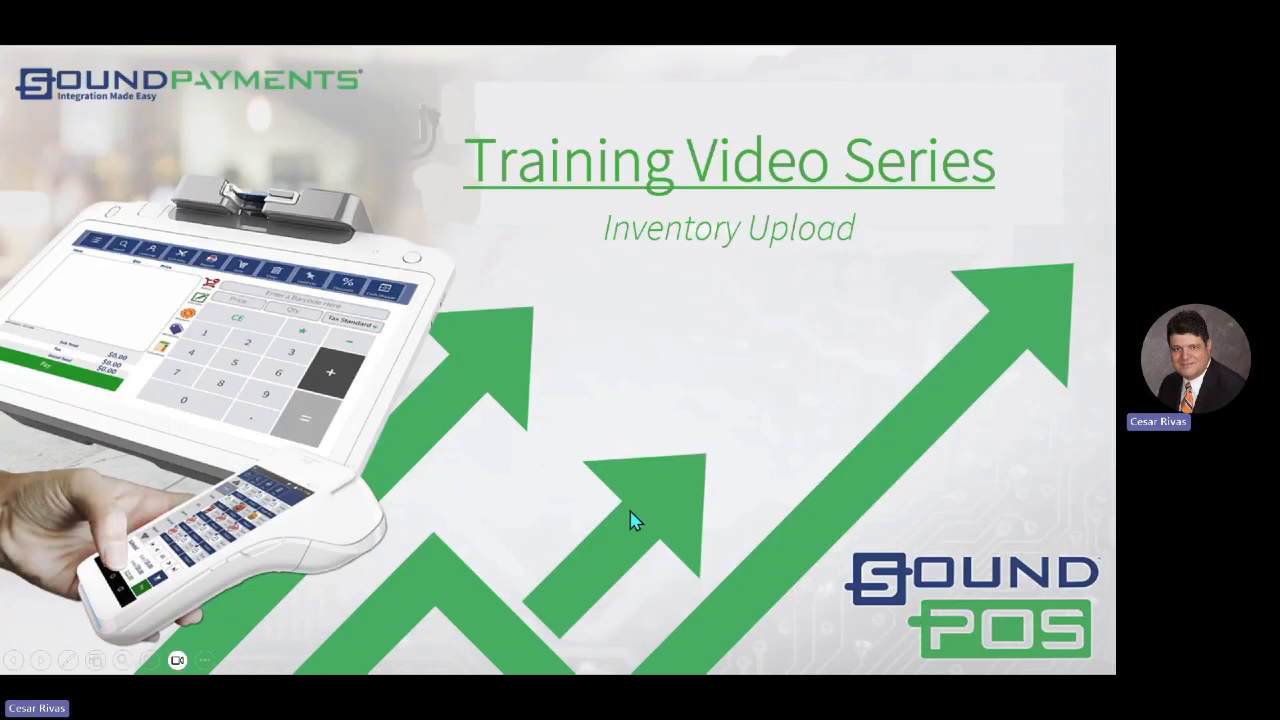
key("alt+Tab")
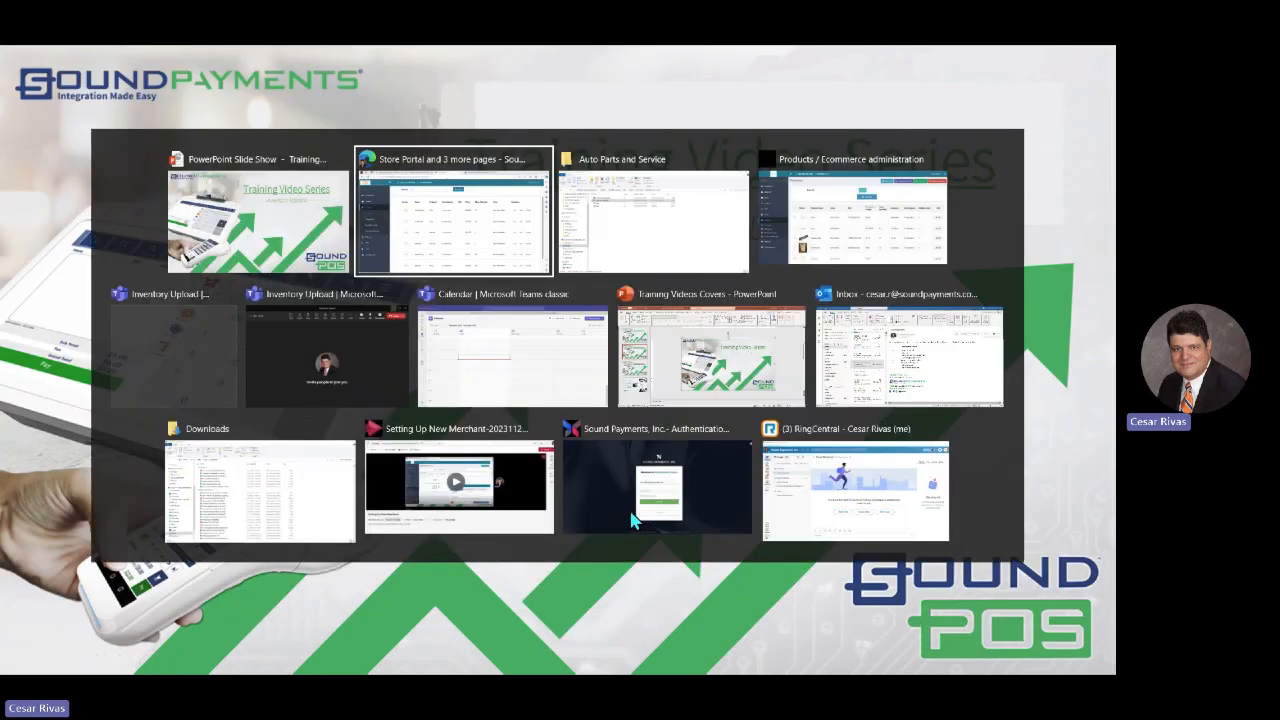